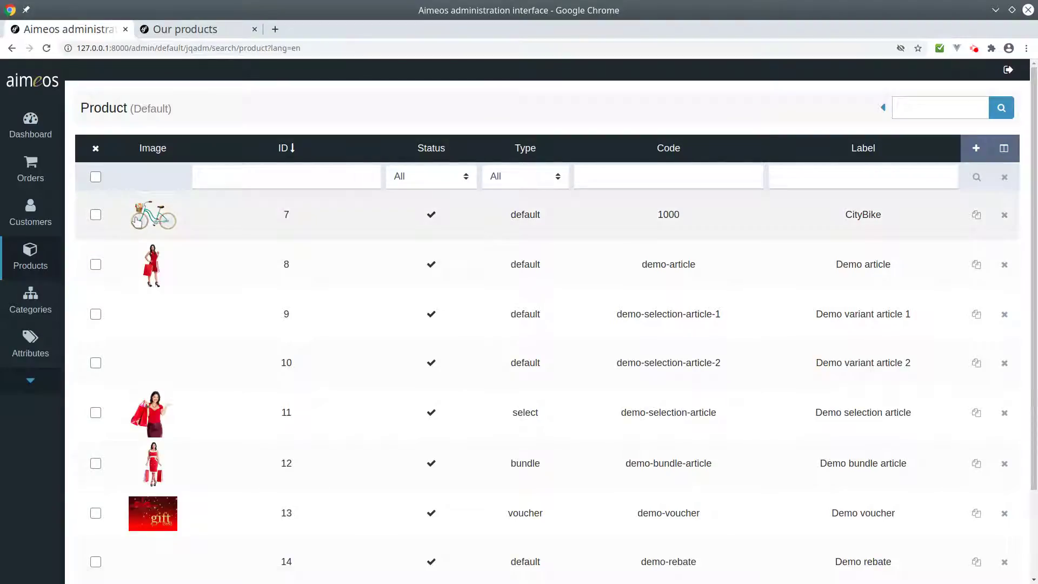
# Open product 7, CityBike, and expand its extra basic fields such as URL segment and dates.
pyautogui.click(136, 221)
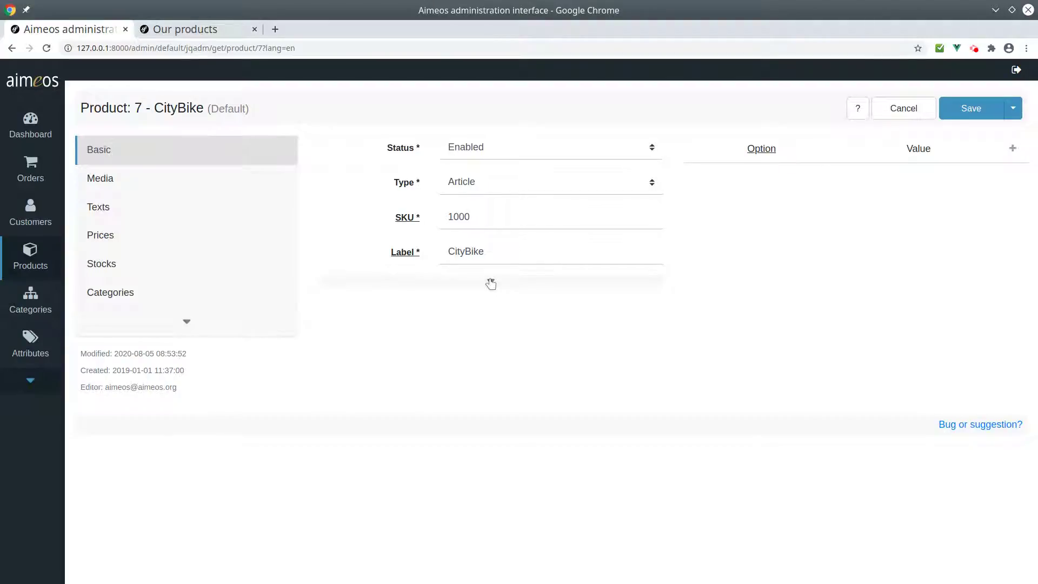
pyautogui.click(491, 282)
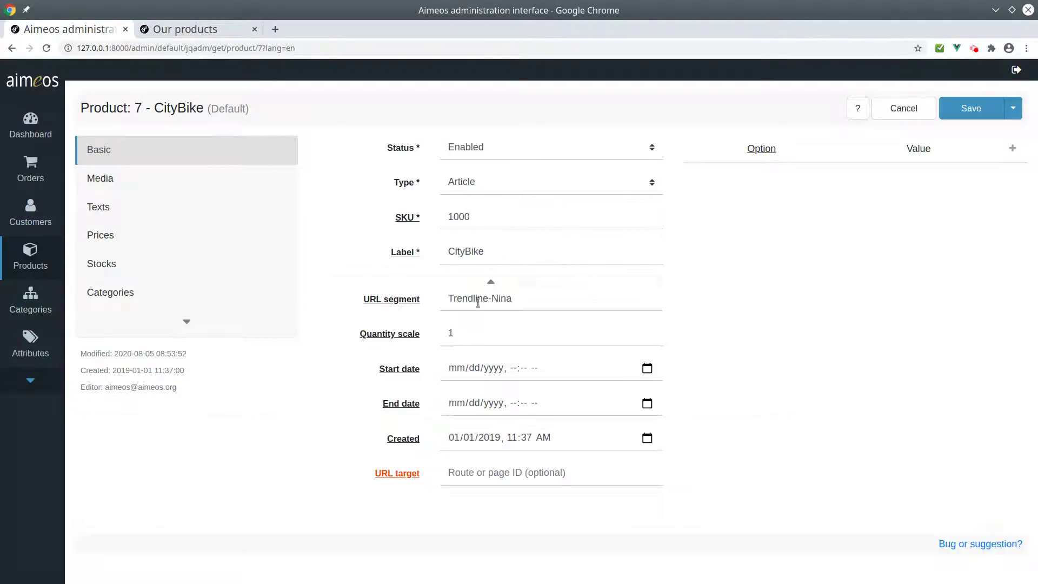
# Change CityBike's quantity scale to 2 and save the product.
pyautogui.click(460, 333)
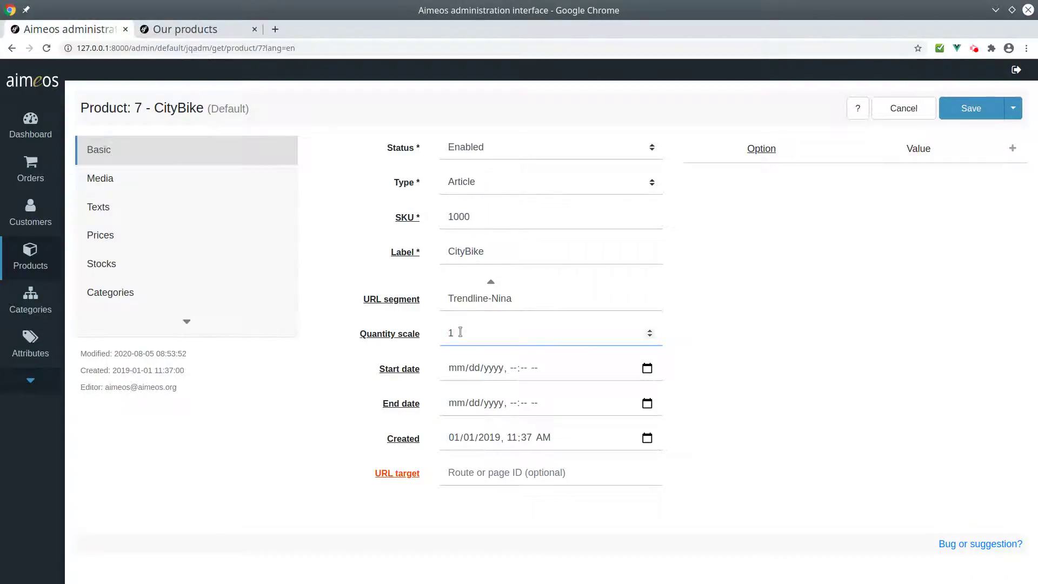
pyautogui.press('BackSpace')
pyautogui.write('0.1')
pyautogui.press('BackSpace')
pyautogui.press('BackSpace')
pyautogui.press('BackSpace')
pyautogui.write('2')
pyautogui.click(971, 108)
pyautogui.click(208, 29)
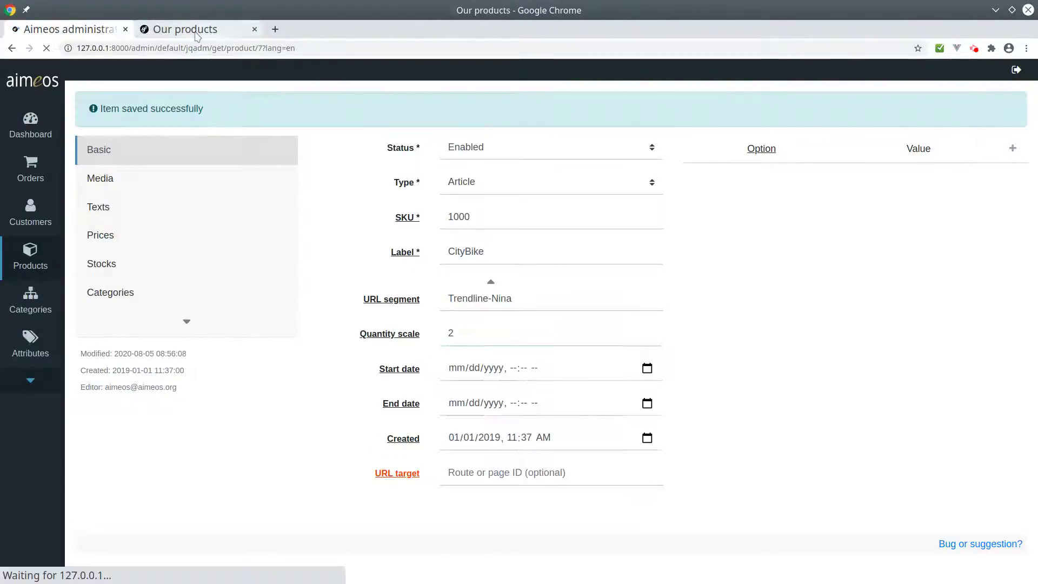
# On CityBike's shop page, confirm the quantity steps up and down by 2, then return to admin.
pyautogui.click(261, 349)
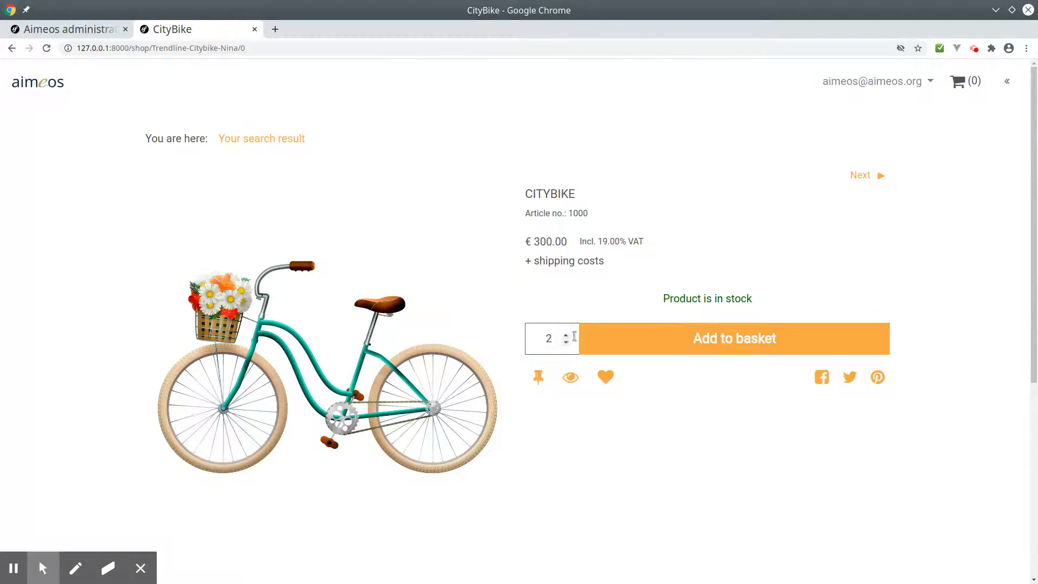
pyautogui.click(566, 335)
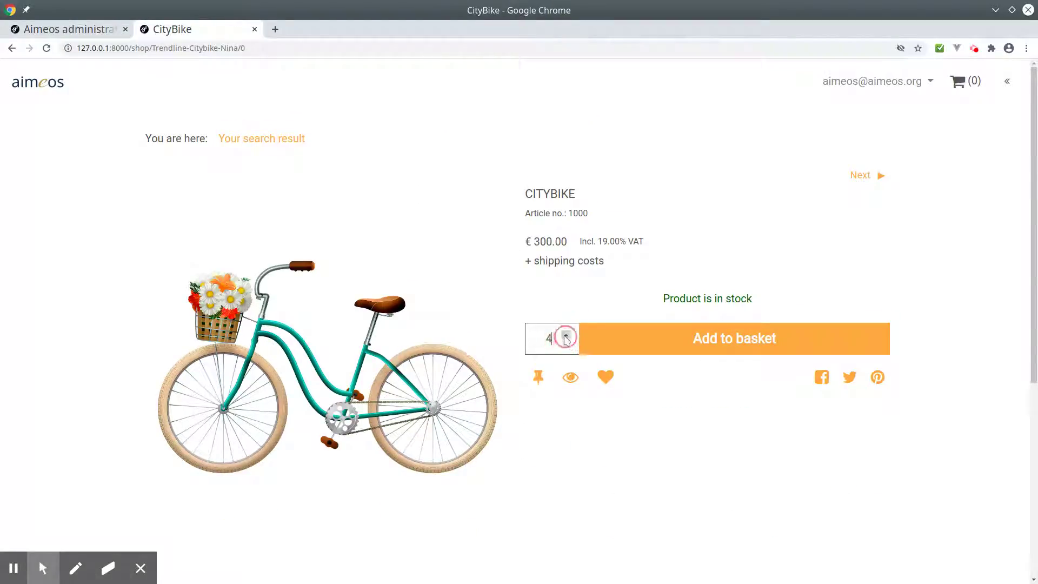
pyautogui.click(566, 335)
pyautogui.click(566, 343)
pyautogui.click(566, 342)
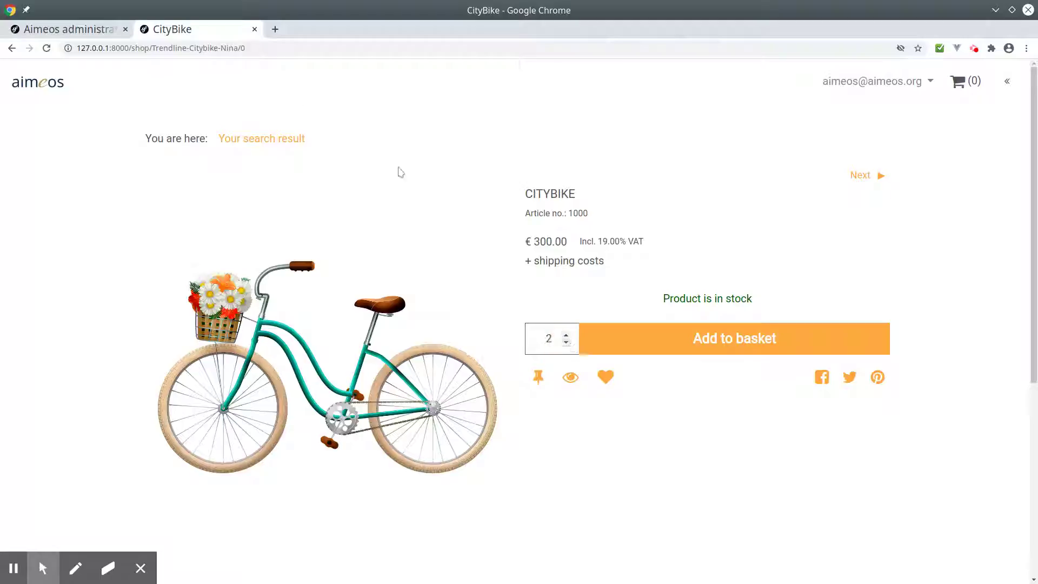
pyautogui.click(11, 48)
pyautogui.click(28, 33)
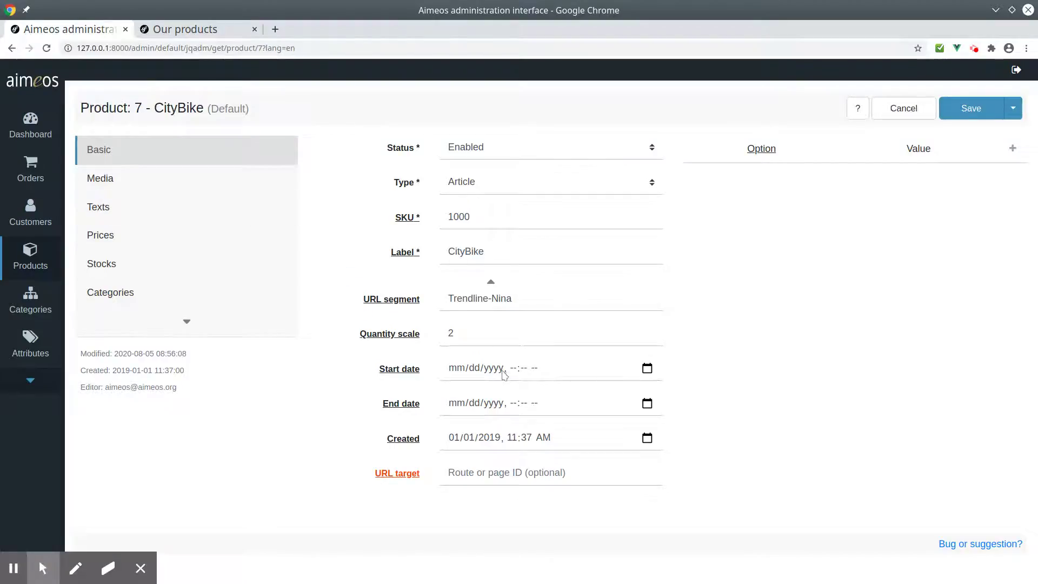
# Set CityBike's start date 12/01/2020 and end date 12/31/2020, both 12:00 PM, and save.
pyautogui.click(457, 369)
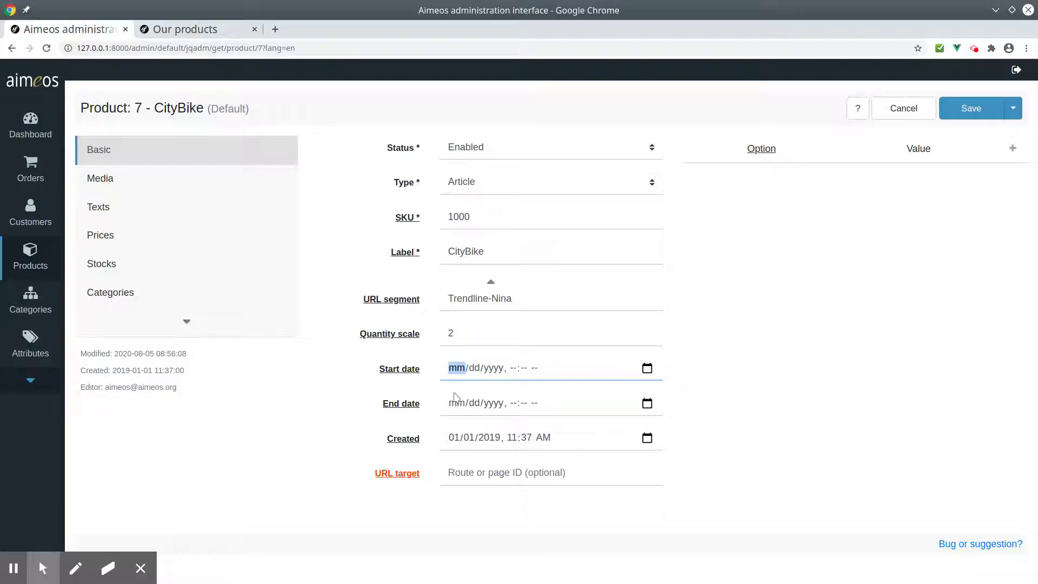
pyautogui.click(457, 405)
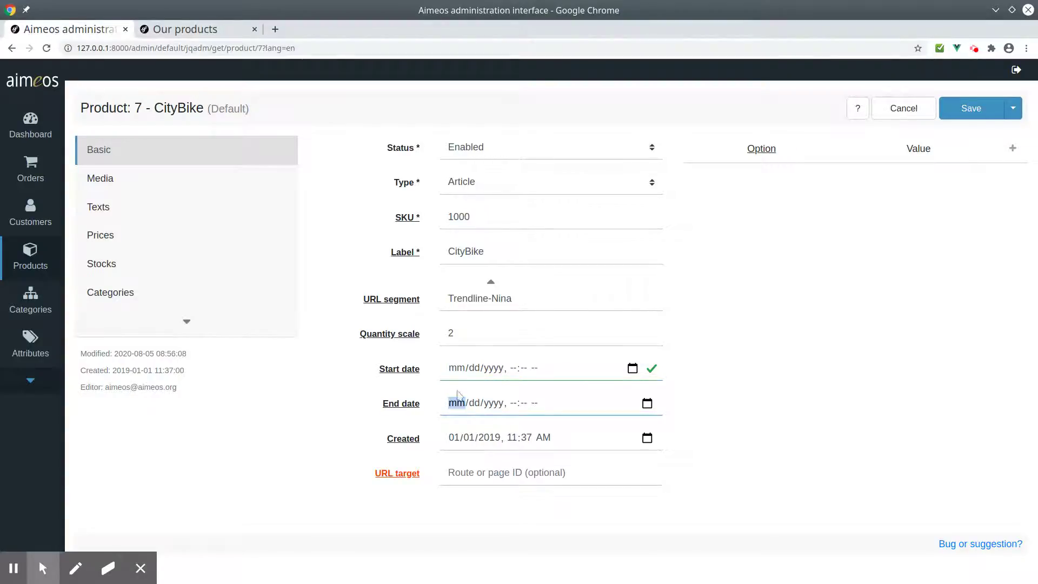
pyautogui.click(455, 369)
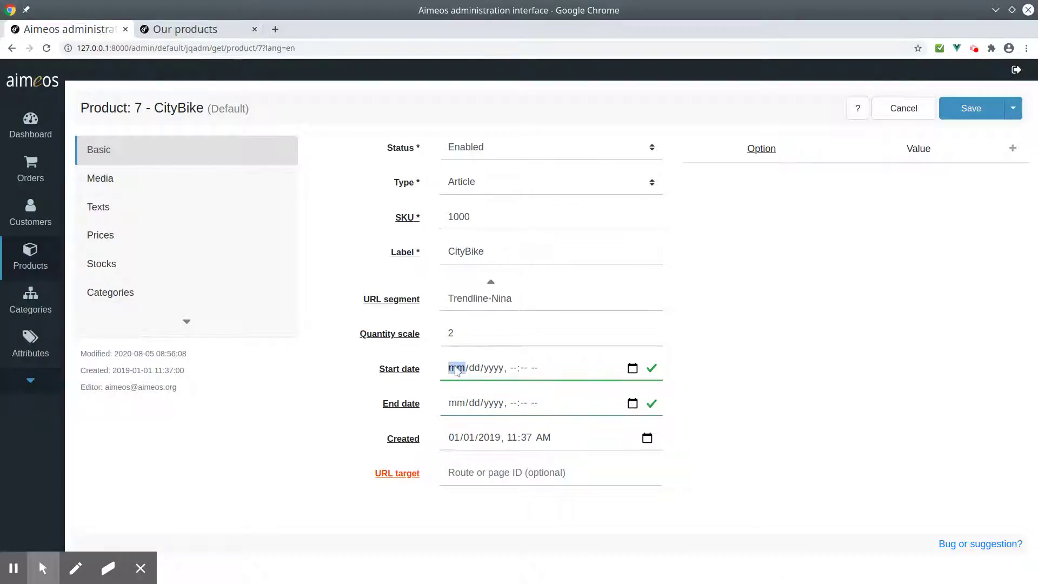
pyautogui.write('10010')
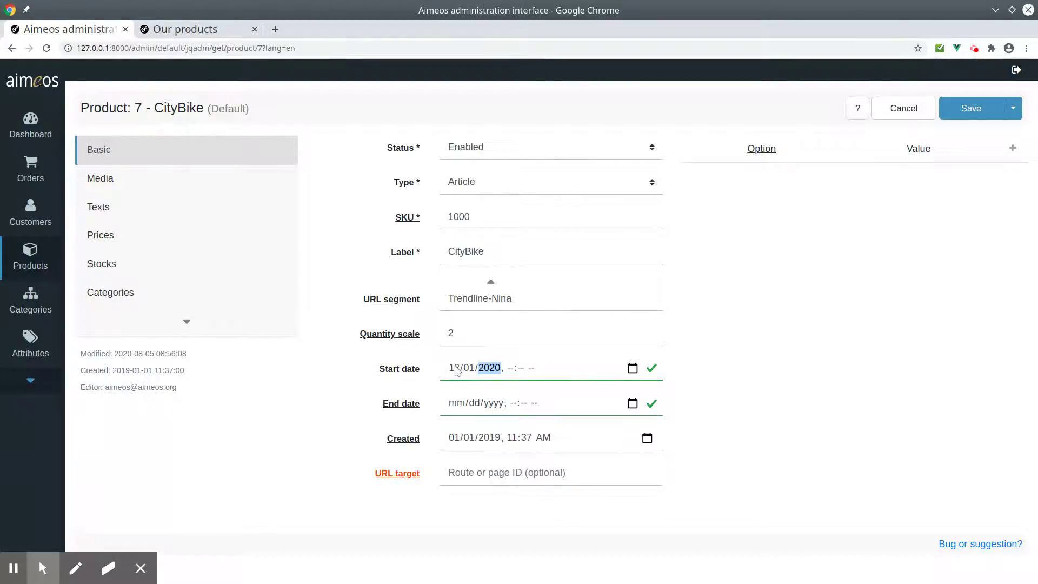
pyautogui.write('1200p')
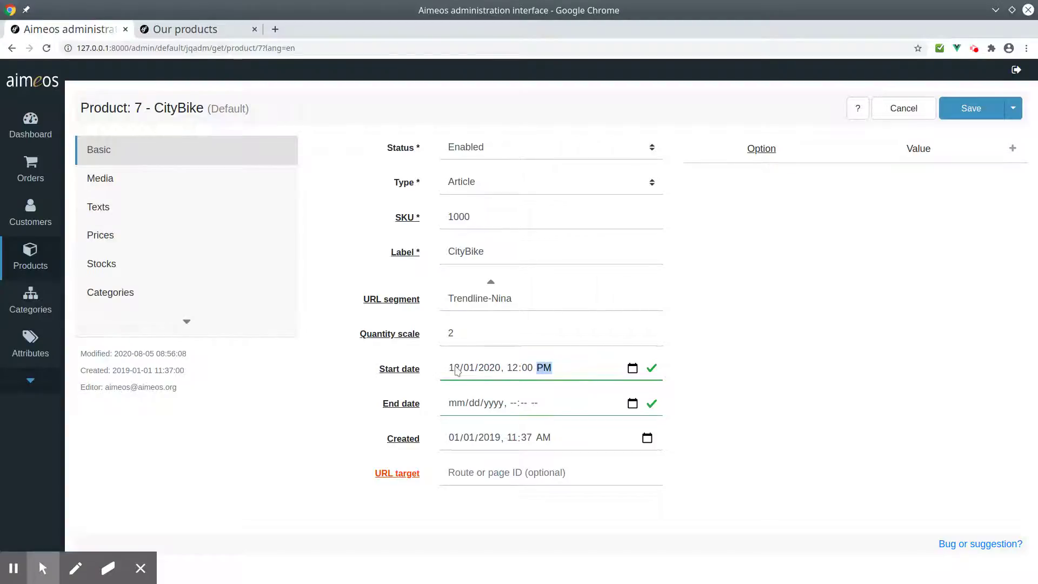
pyautogui.click(460, 404)
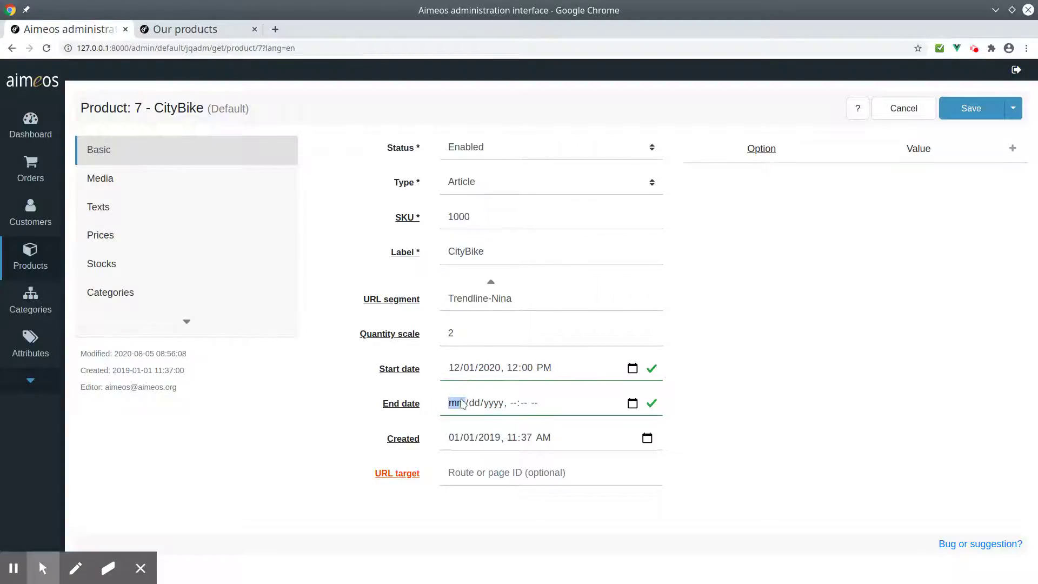
pyautogui.write('12312020, --:-- --')
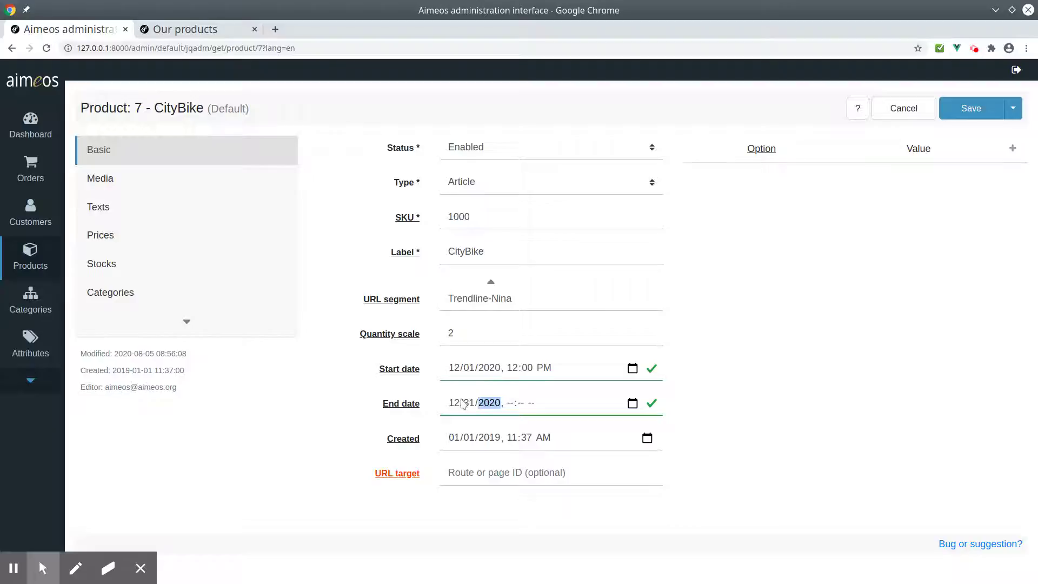
pyautogui.write('1200p')
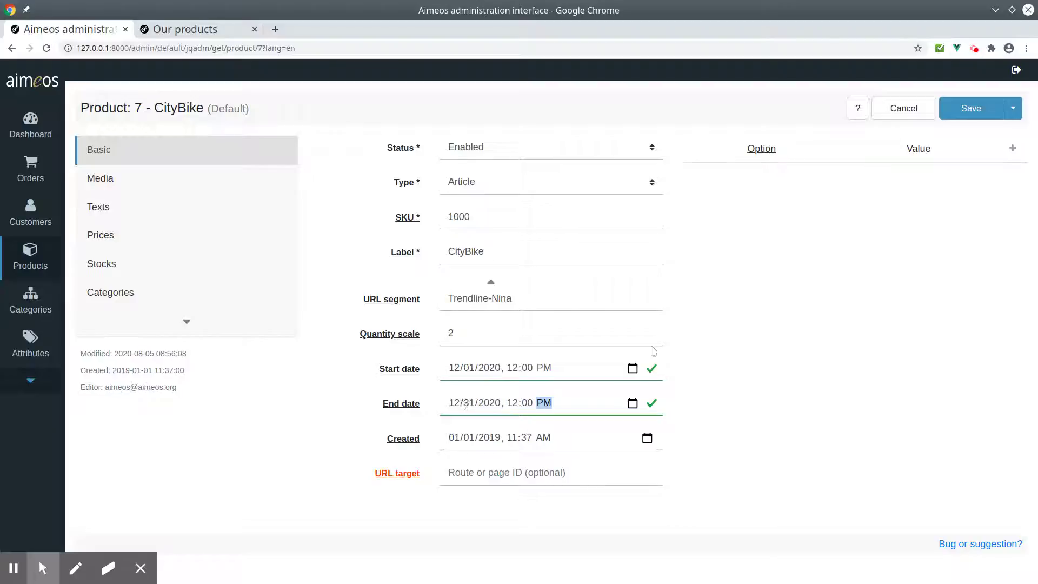
pyautogui.click(952, 110)
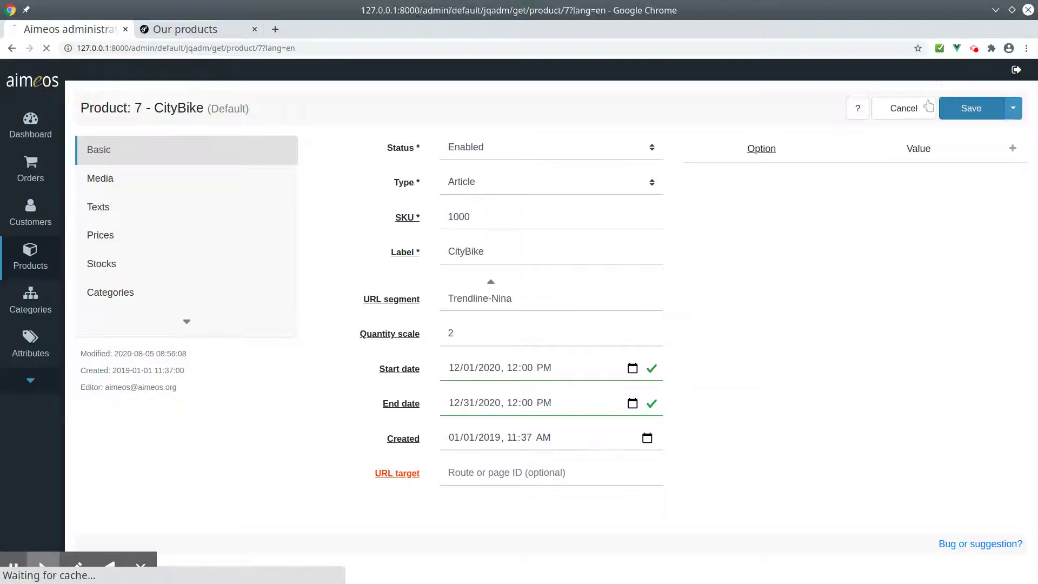
# Reload the shop to confirm CityBike no longer appears, then return to the admin.
pyautogui.click(190, 30)
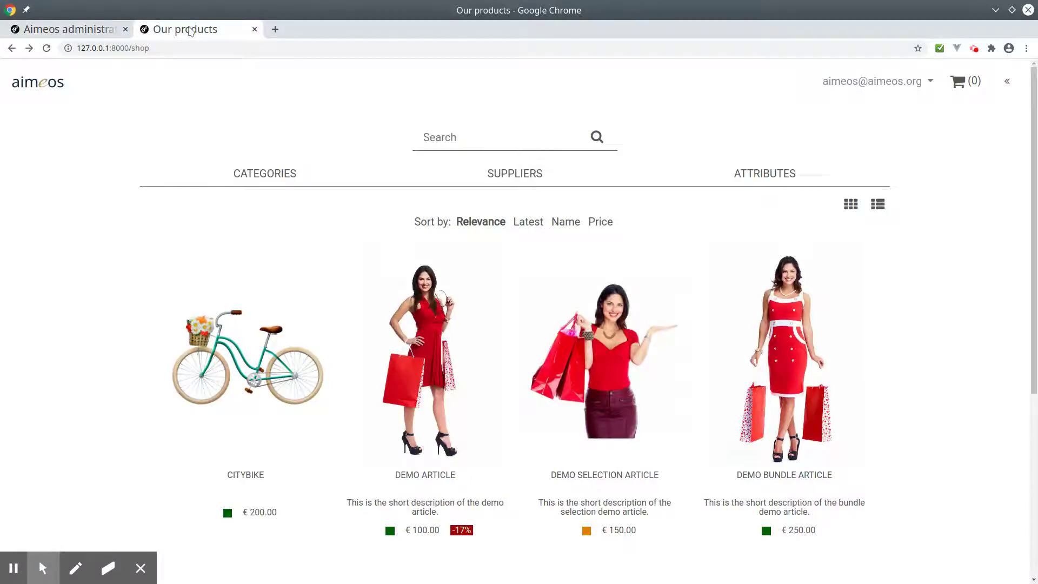
pyautogui.press('F5')
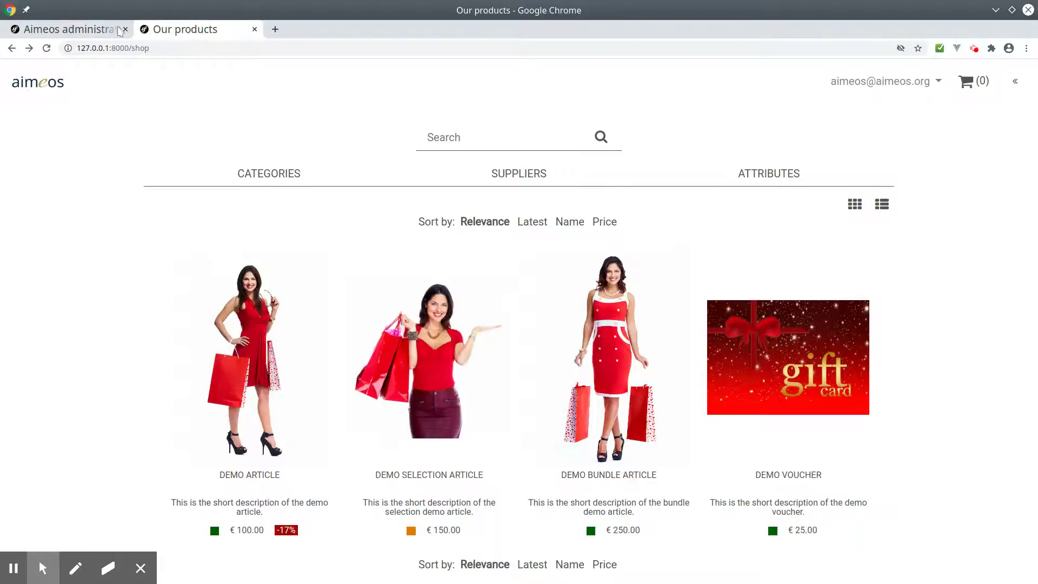
pyautogui.click(68, 29)
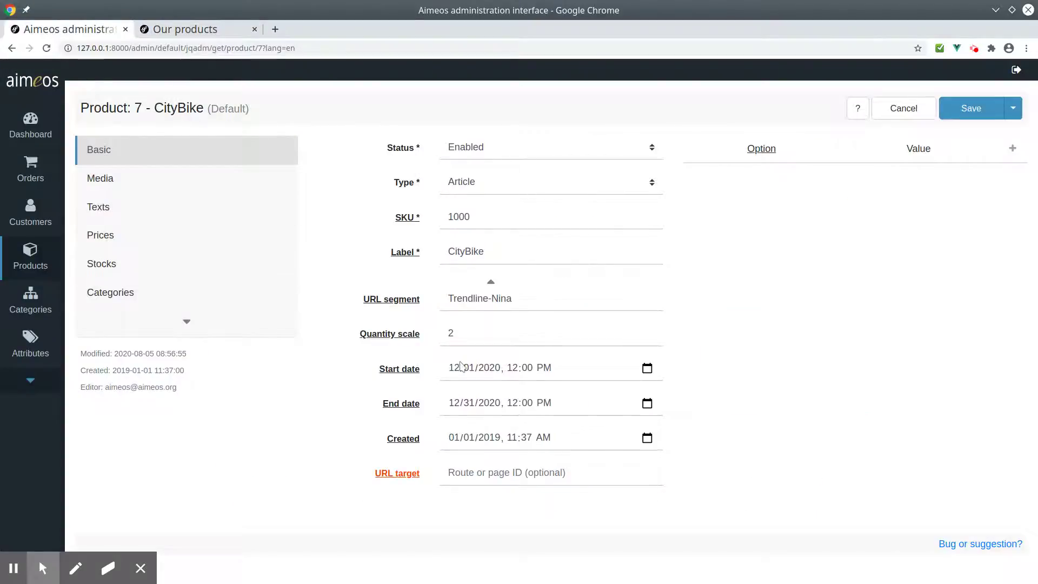
# Clear every part of CityBike's start date field.
pyautogui.click(457, 370)
pyautogui.press('BackSpace')
pyautogui.press('Tab')
pyautogui.press('BackSpace')
pyautogui.press('Tab')
pyautogui.press('BackSpace')
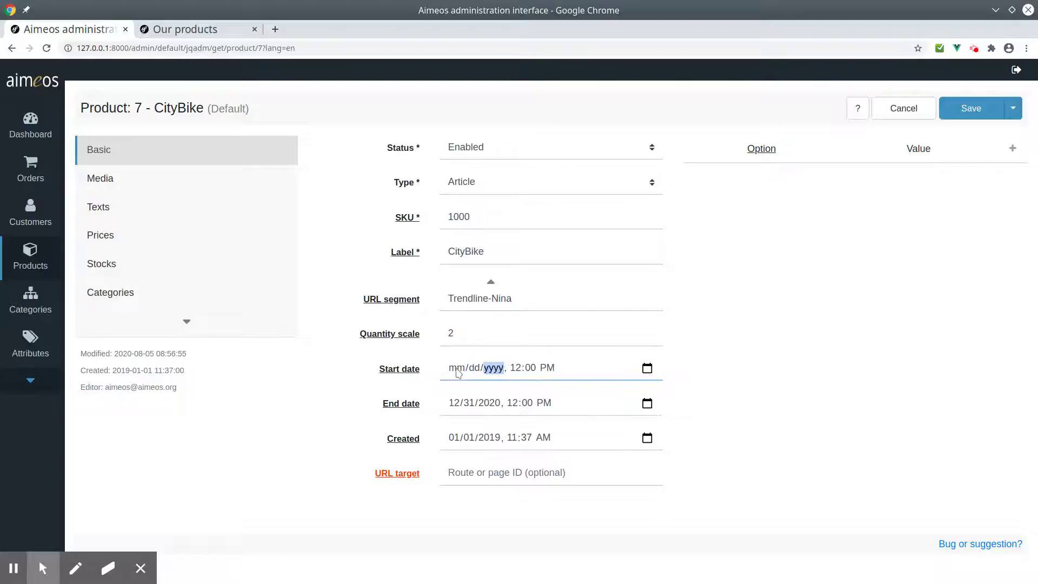
pyautogui.press('Tab')
pyautogui.press('BackSpace')
pyautogui.press('Tab')
pyautogui.press('BackSpace')
pyautogui.press('Tab')
pyautogui.press('BackSpace')
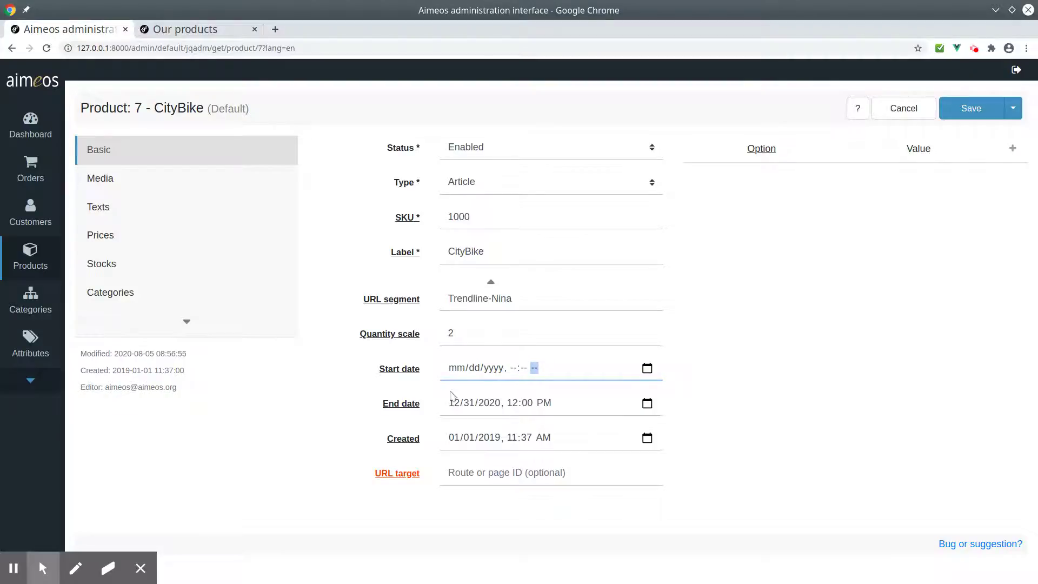
pyautogui.click(457, 403)
# Clear the end date field as well and save the product.
pyautogui.press('BackSpace')
pyautogui.press('Tab')
pyautogui.press('BackSpace')
pyautogui.press('Tab')
pyautogui.press('BackSpace')
pyautogui.press('Tab')
pyautogui.press('BackSpace')
pyautogui.press('Tab')
pyautogui.press('BackSpace')
pyautogui.press('Tab')
pyautogui.press('BackSpace')
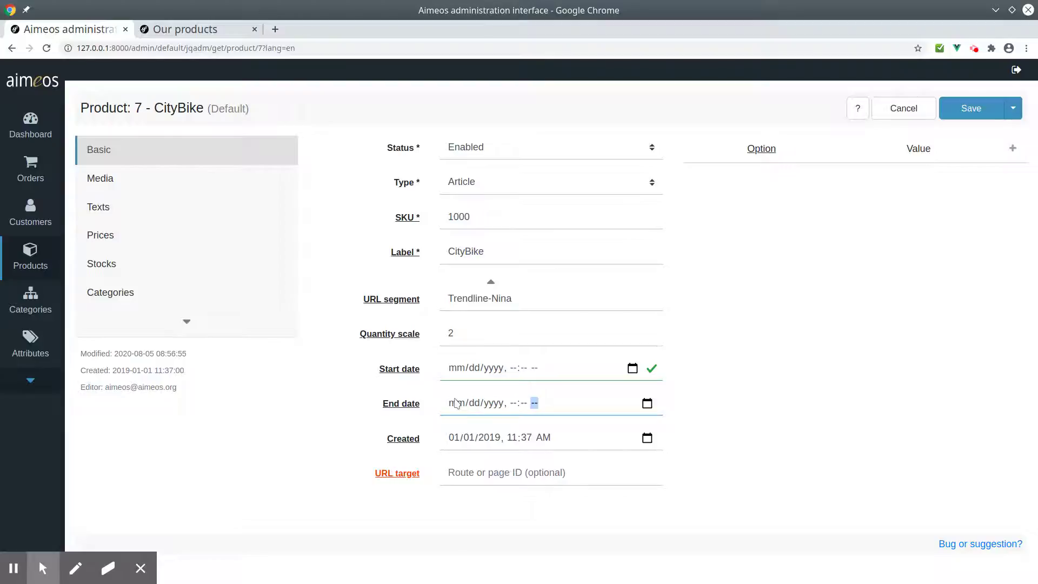
pyautogui.click(454, 437)
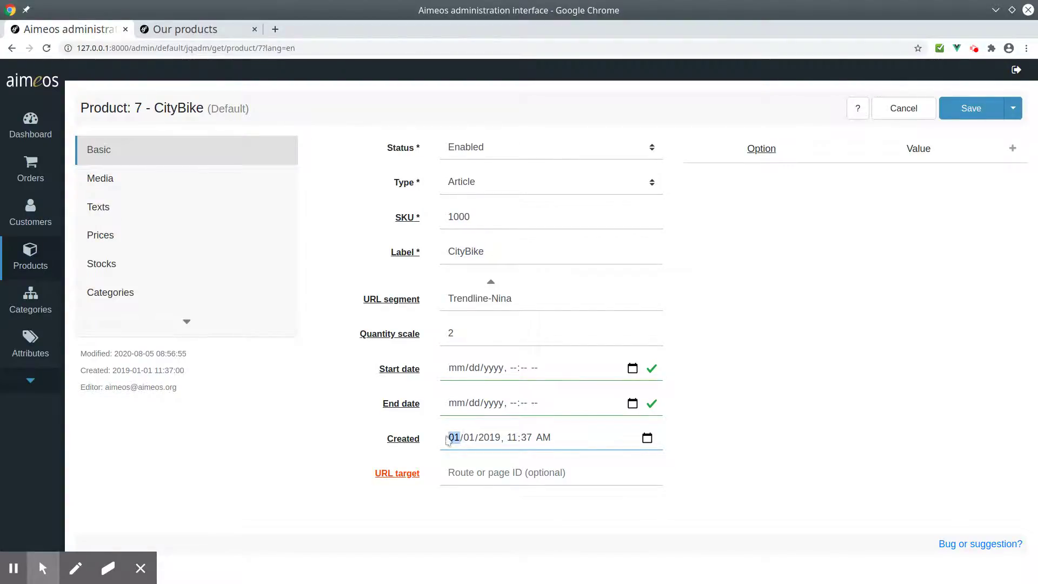
pyautogui.click(970, 113)
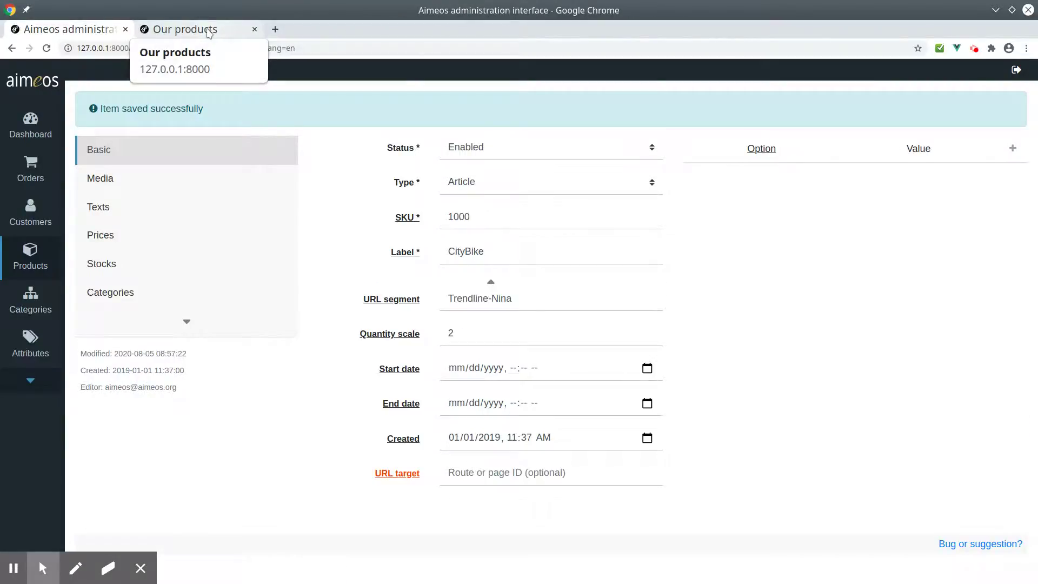
# Reload the shop and confirm CityBike is listed at € 300.00, sorting by Latest then Relevance.
pyautogui.click(210, 33)
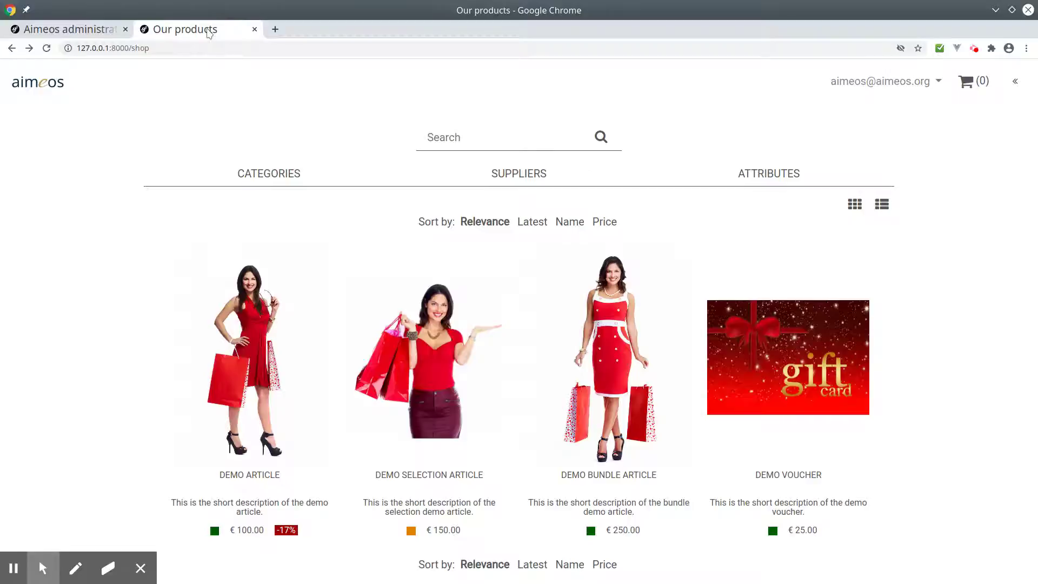
pyautogui.press('F5')
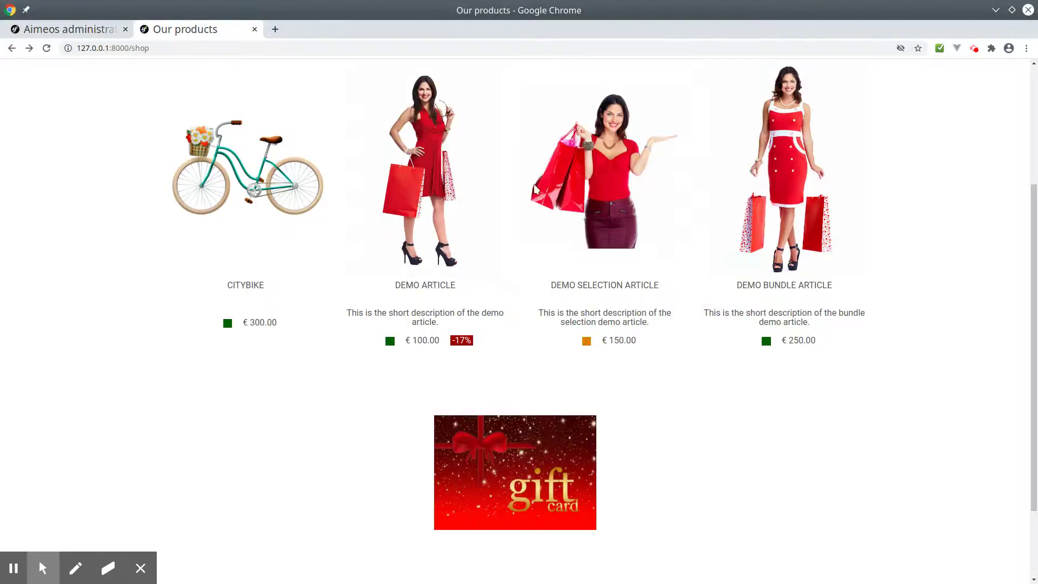
pyautogui.moveTo(1035, 271); pyautogui.dragTo(1035, 160)
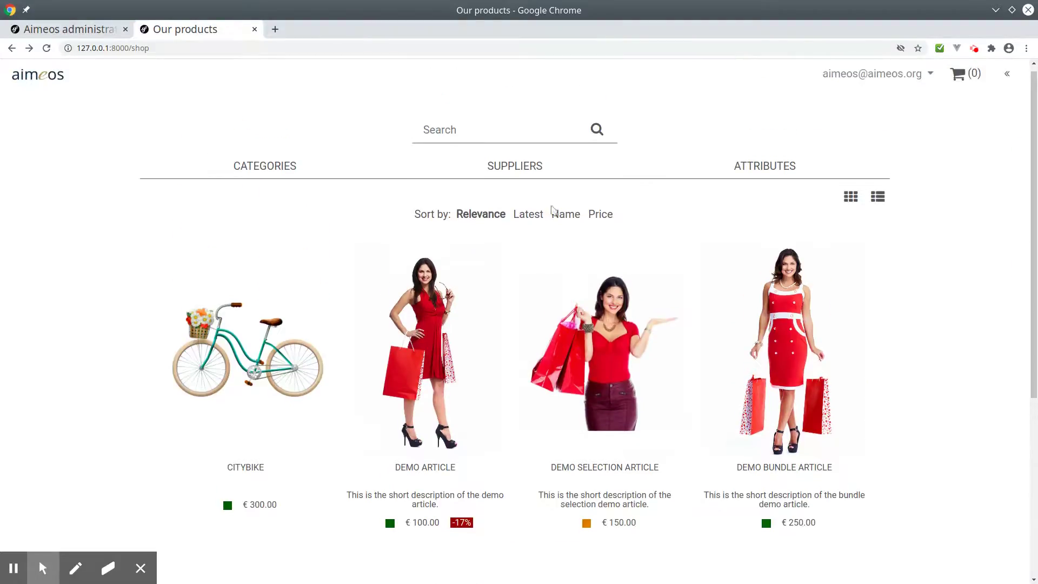
pyautogui.click(524, 208)
pyautogui.moveTo(1035, 229); pyautogui.dragTo(1035, 343)
pyautogui.scroll(5, 1027, 227)
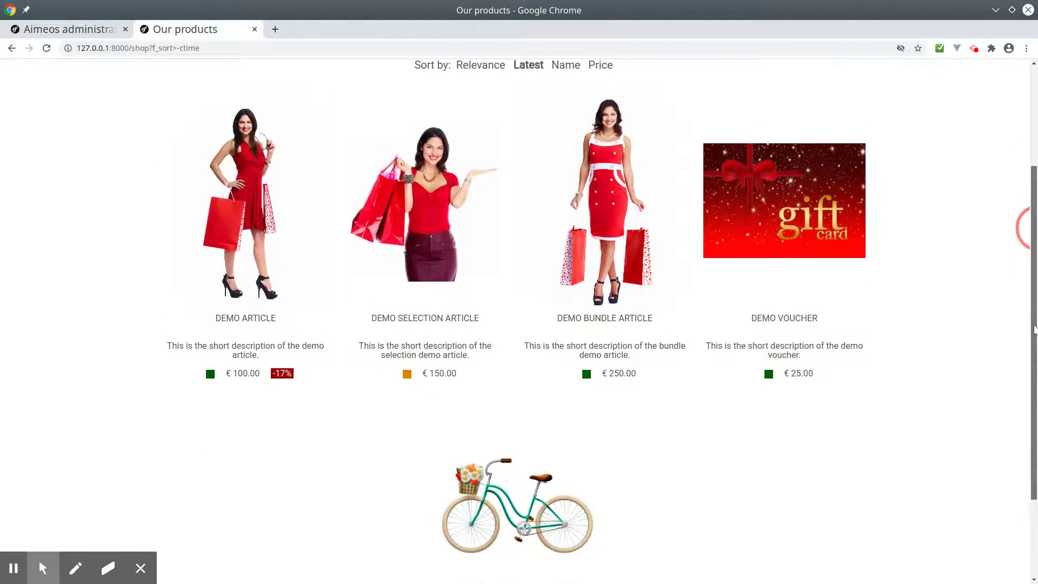
pyautogui.click(486, 198)
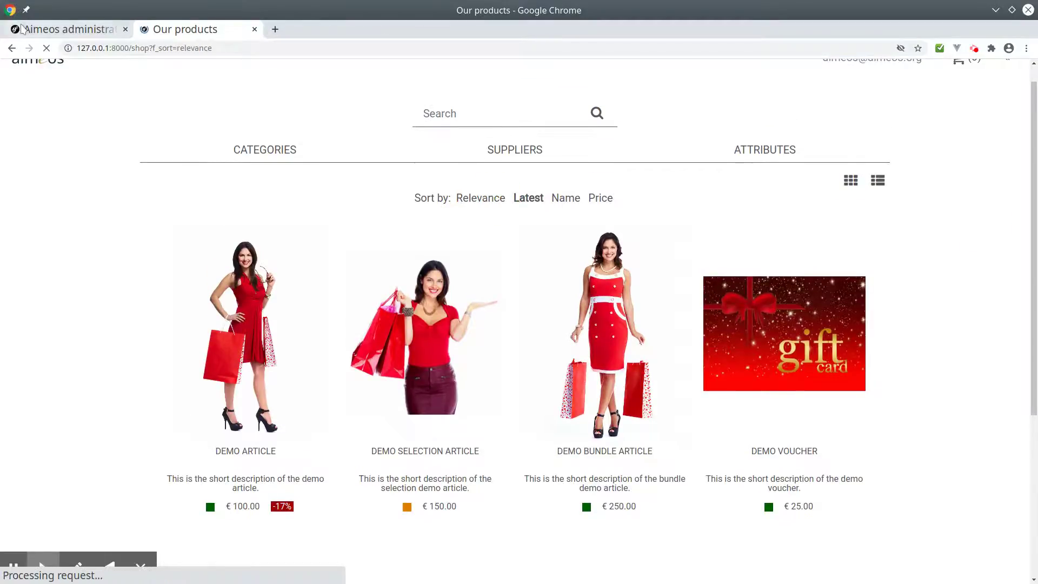
pyautogui.click(50, 33)
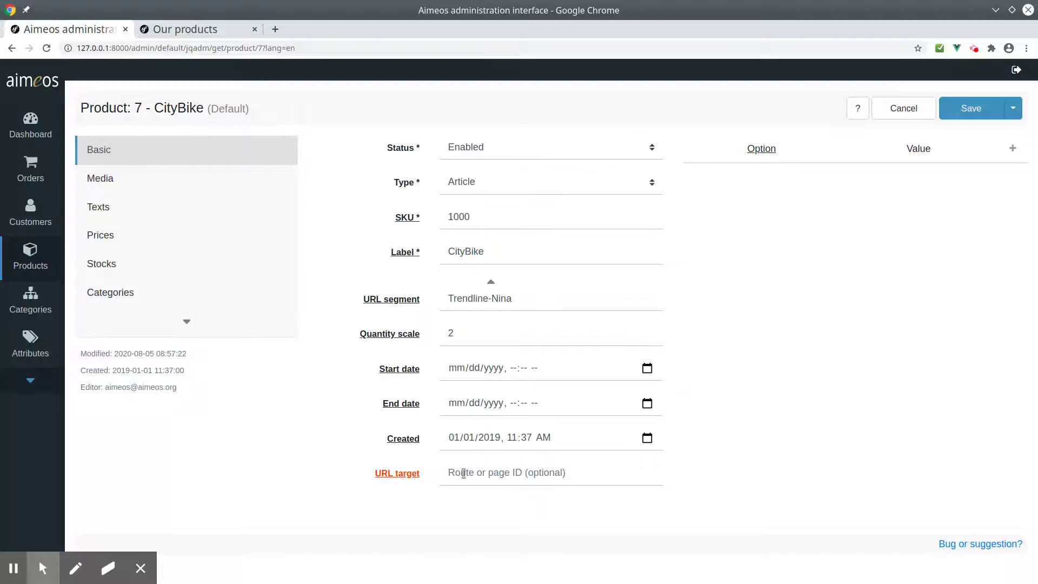
pyautogui.click(461, 469)
# Add a css-class option with value 'sale' to CityBike and save the product.
pyautogui.click(1011, 156)
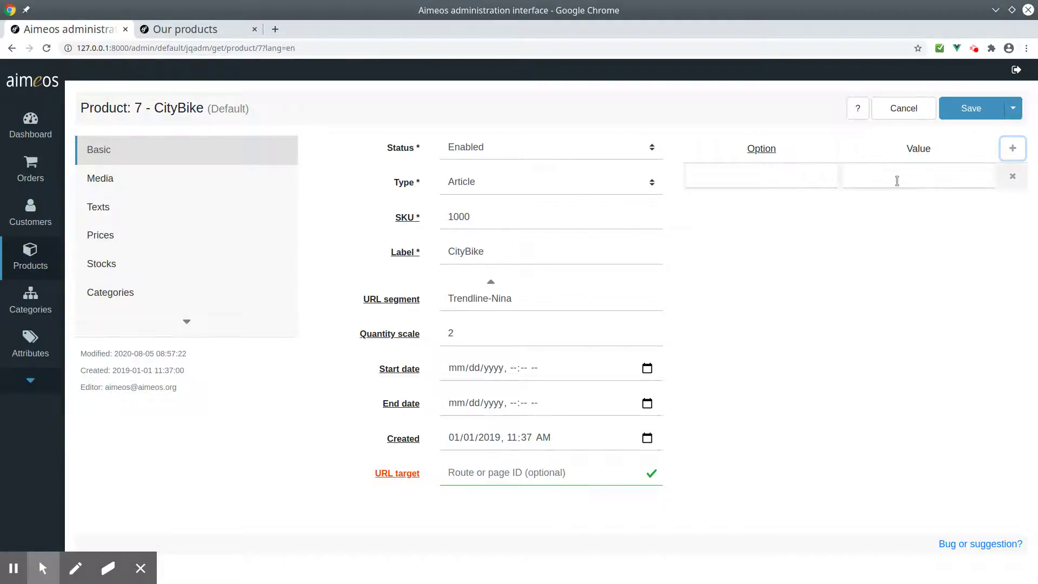
pyautogui.click(821, 178)
pyautogui.click(803, 201)
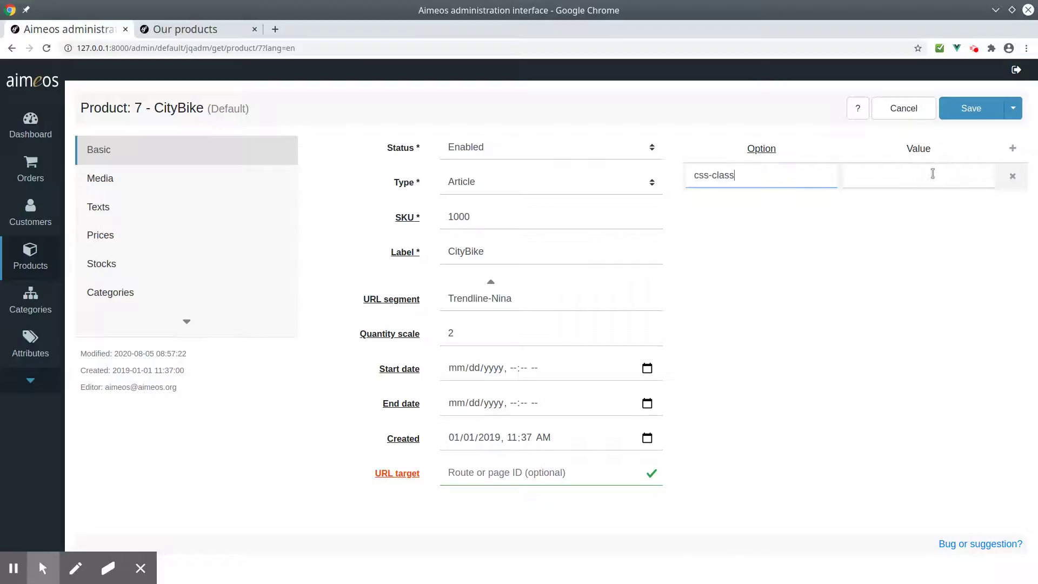
pyautogui.click(932, 174)
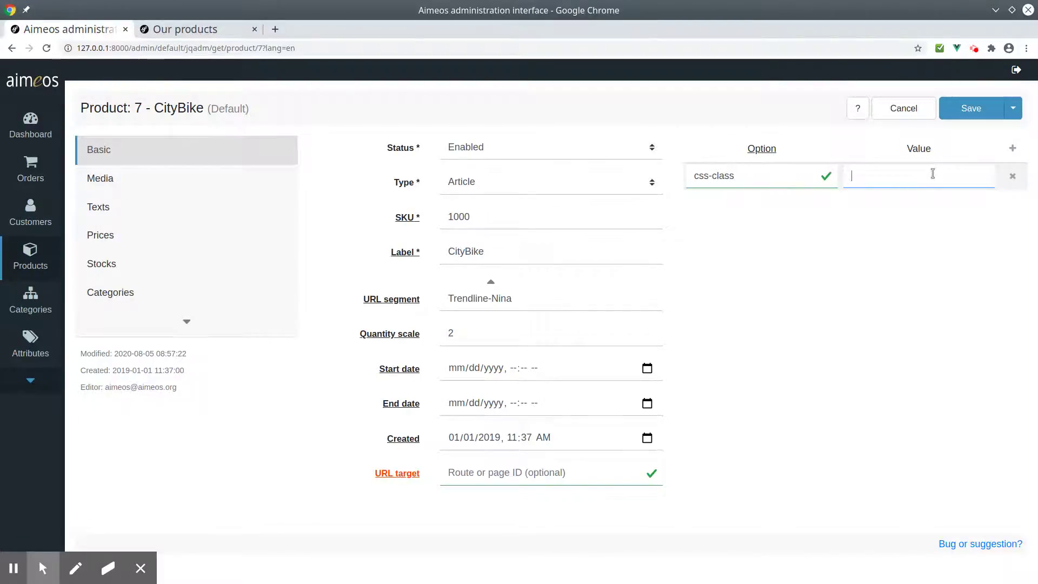
pyautogui.write('sale')
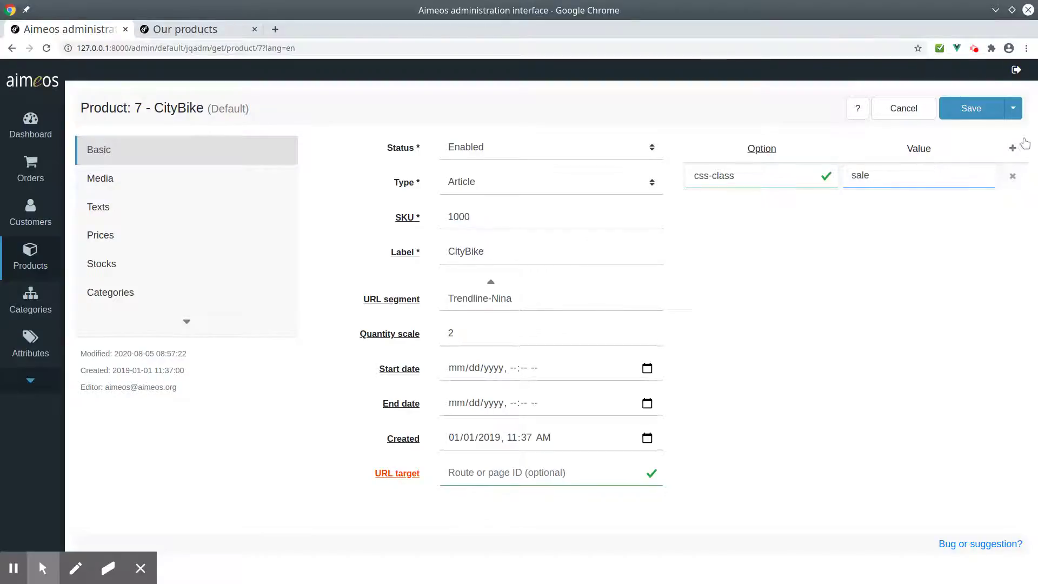
pyautogui.click(977, 112)
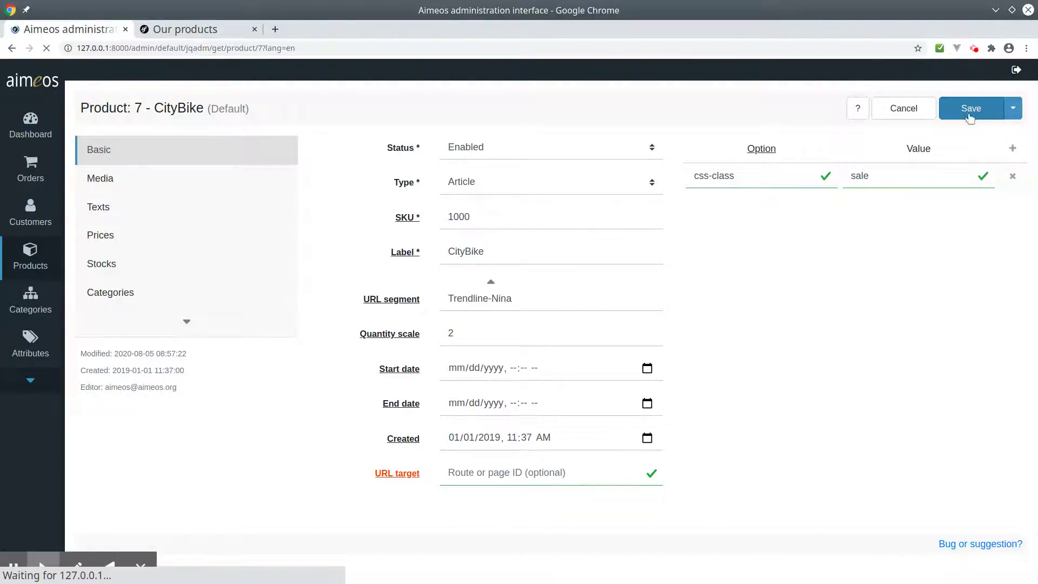
pyautogui.click(192, 33)
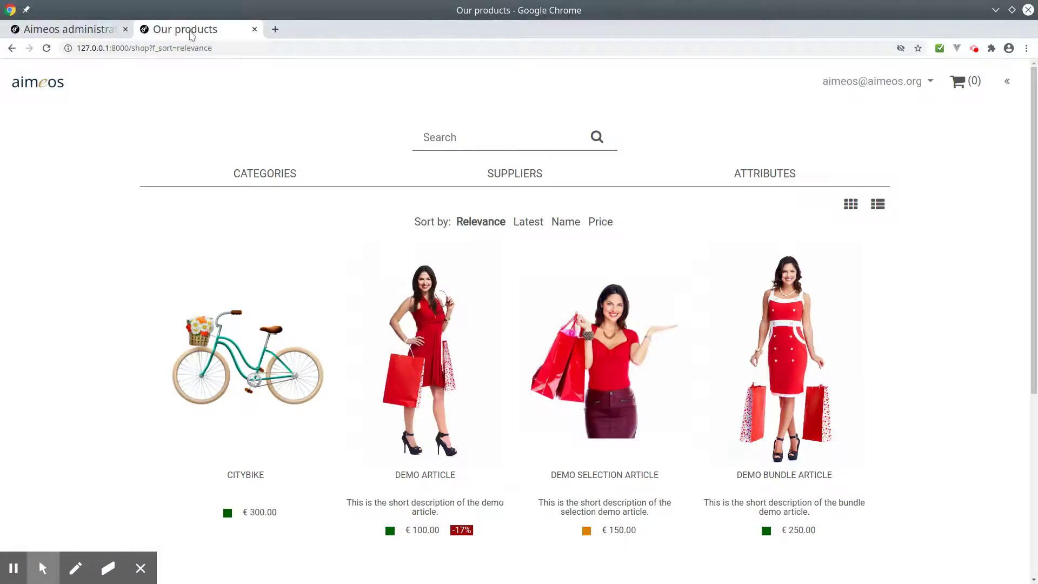
# Reload the shop and inspect CityBike's list item markup to confirm its sale class.
pyautogui.press('F5')
pyautogui.rightClick(210, 354)
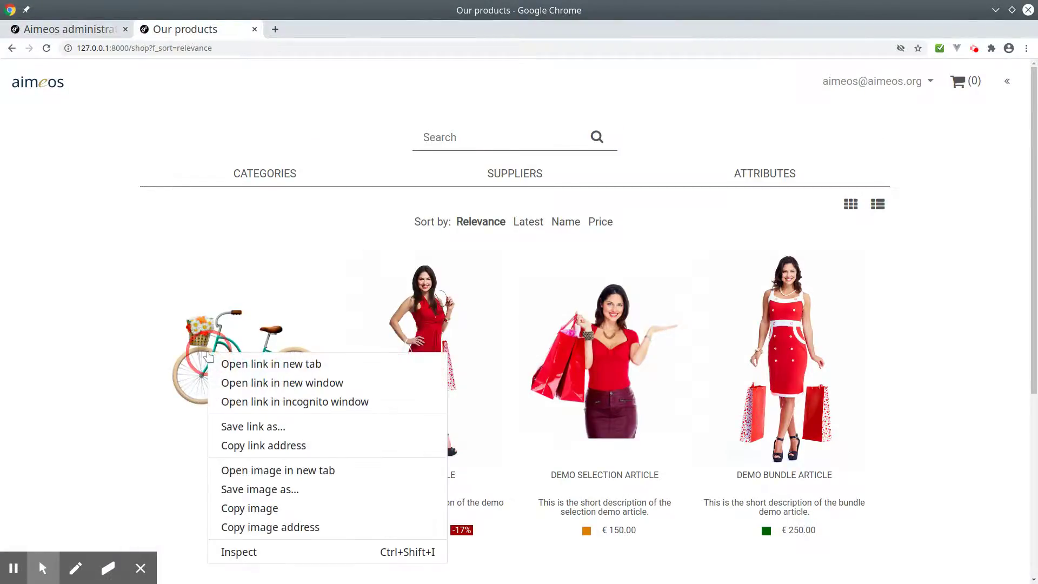
pyautogui.click(266, 553)
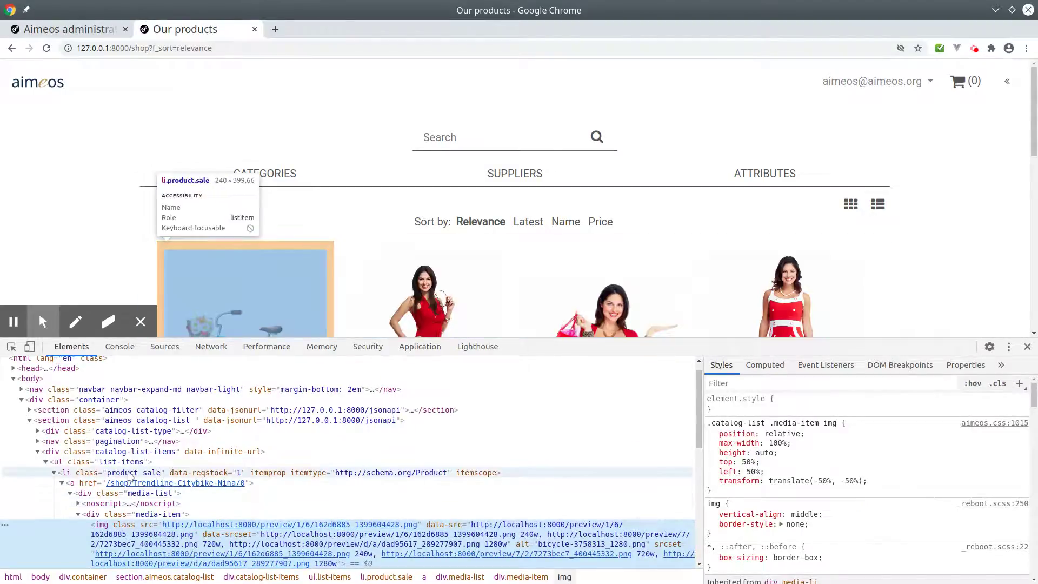
pyautogui.click(79, 473)
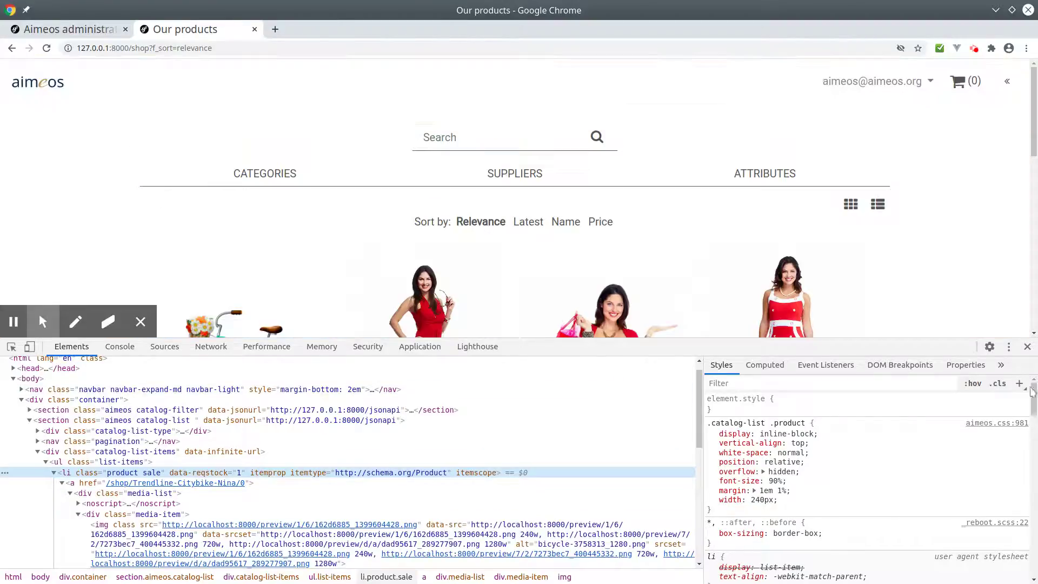
pyautogui.click(1027, 348)
pyautogui.click(37, 33)
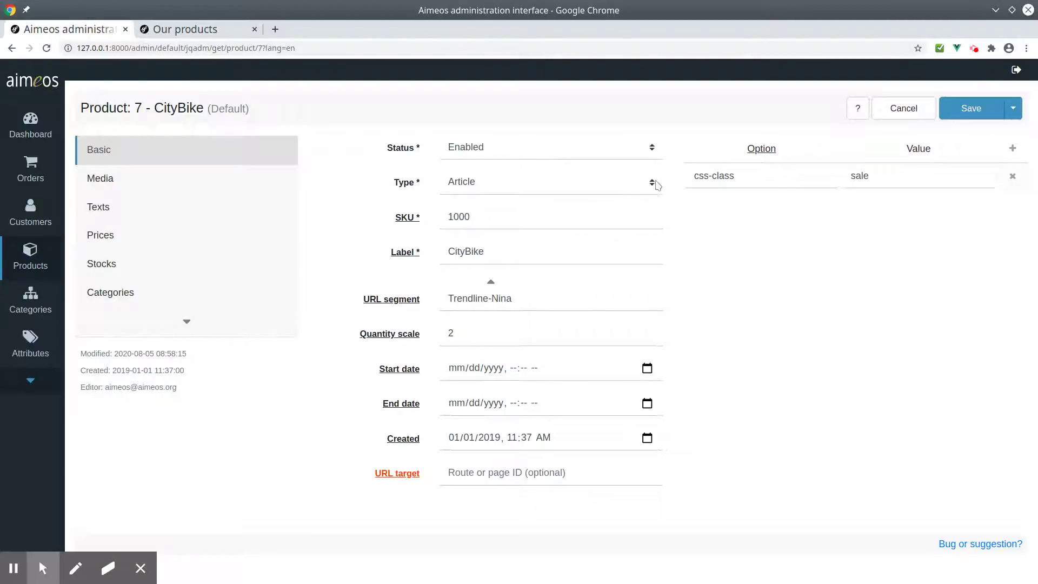
pyautogui.click(103, 179)
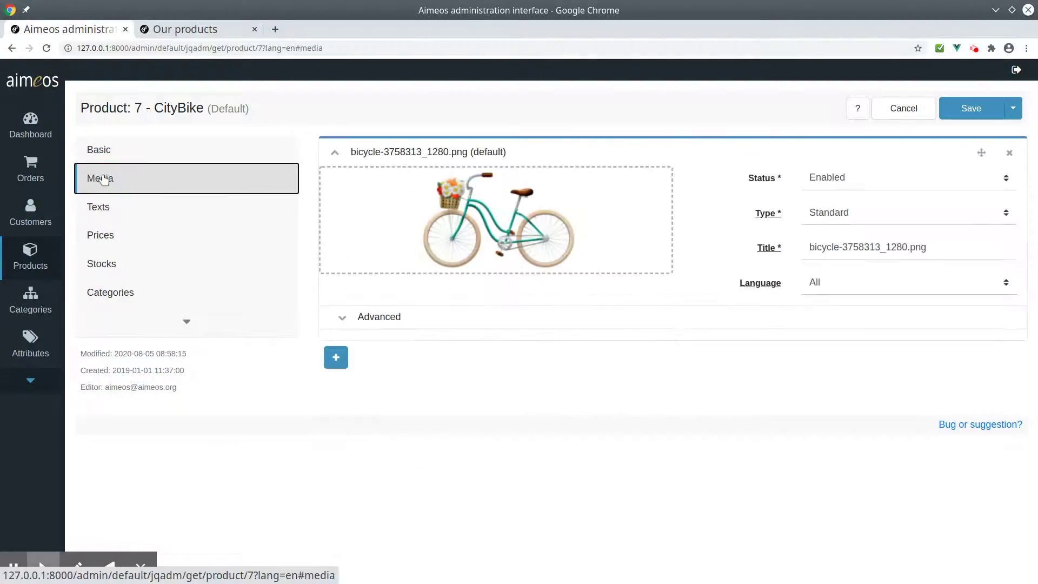
# Browse CityBike's Media, Texts and Prices sections, toggling advanced settings, to view the 300.00 EUR price.
pyautogui.click(342, 323)
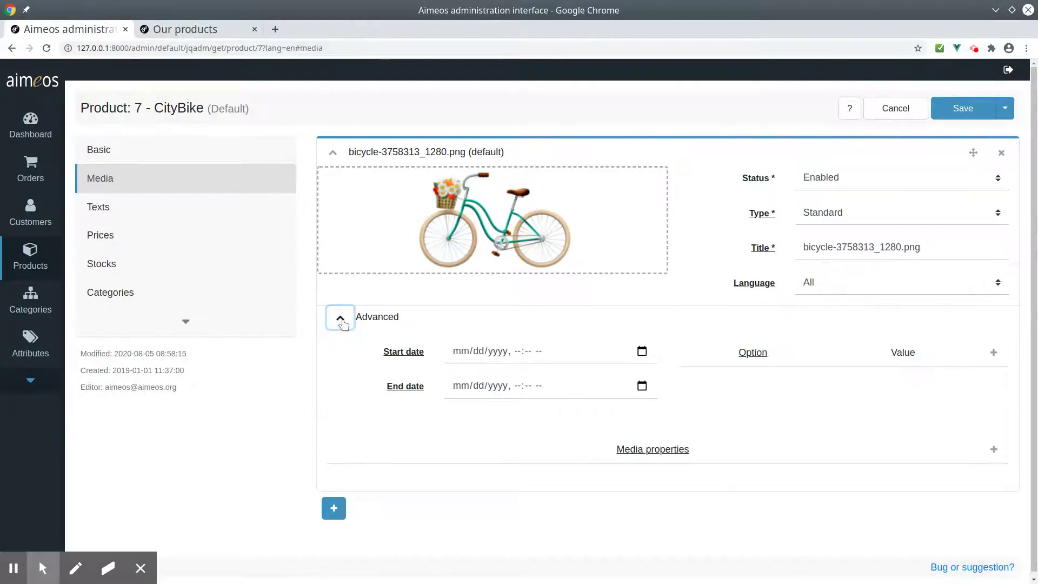
pyautogui.click(342, 321)
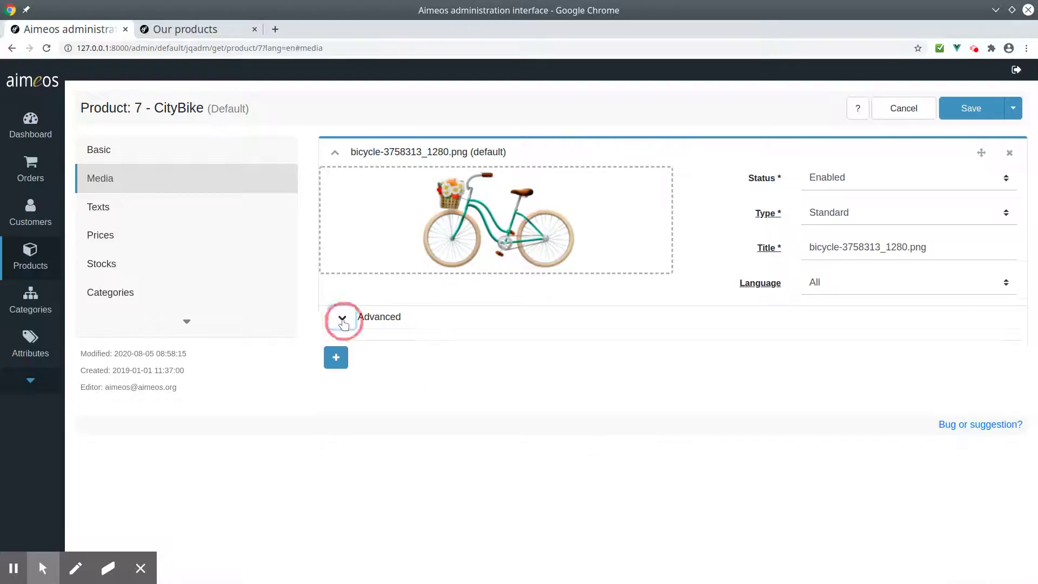
pyautogui.click(179, 213)
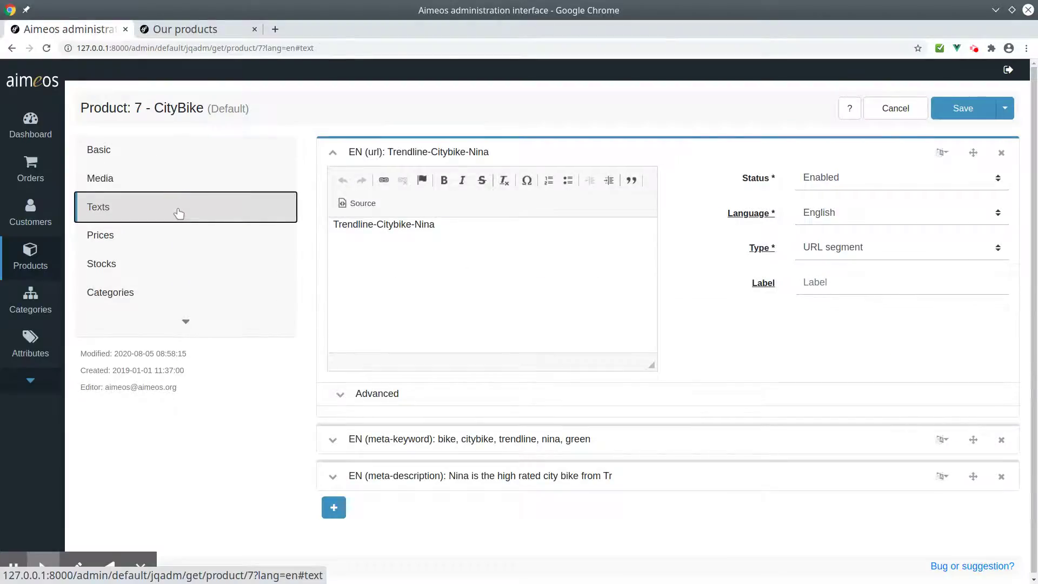
pyautogui.click(338, 395)
pyautogui.click(189, 239)
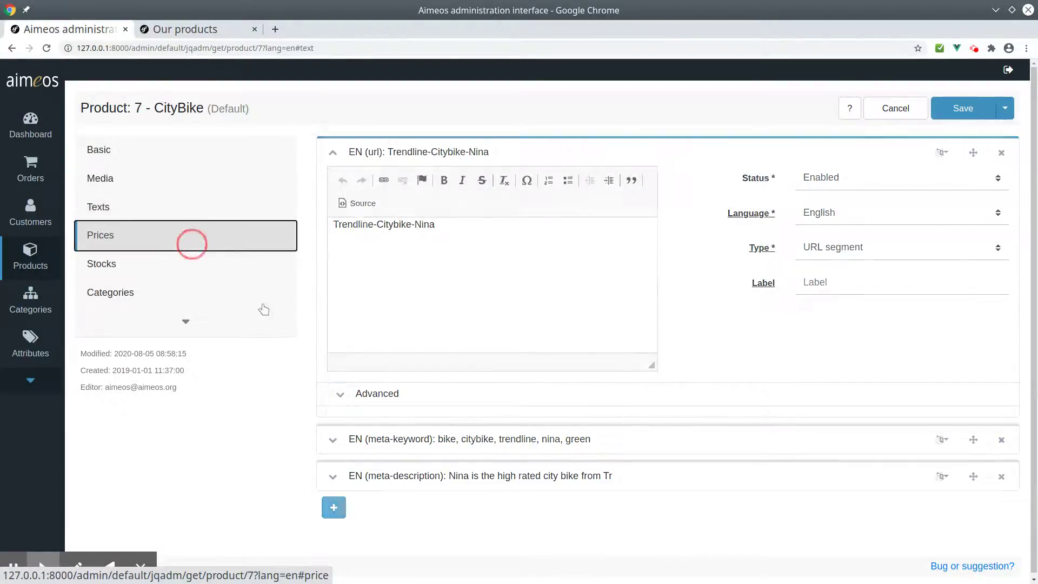
pyautogui.click(339, 373)
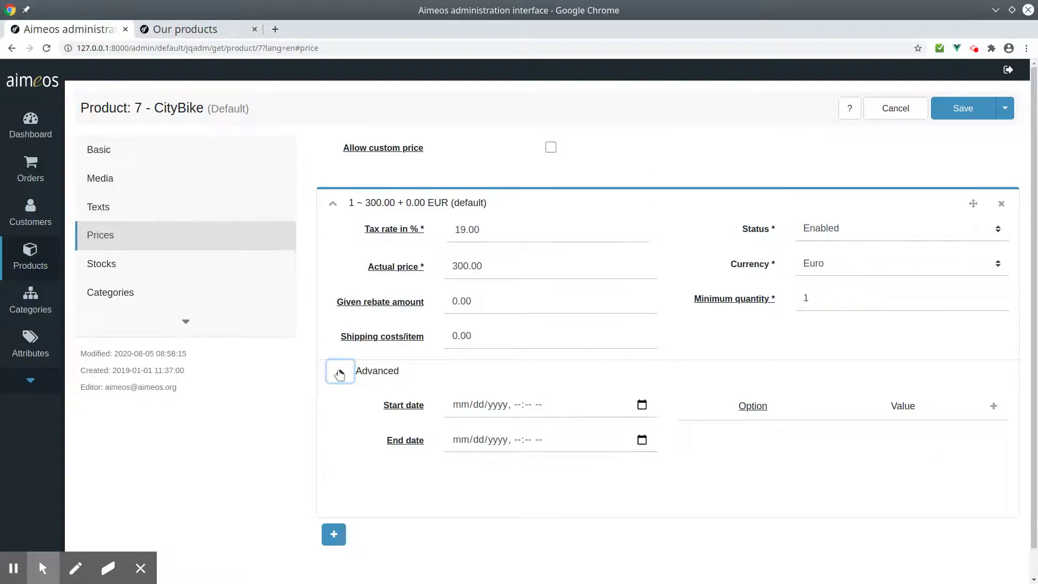
pyautogui.click(339, 373)
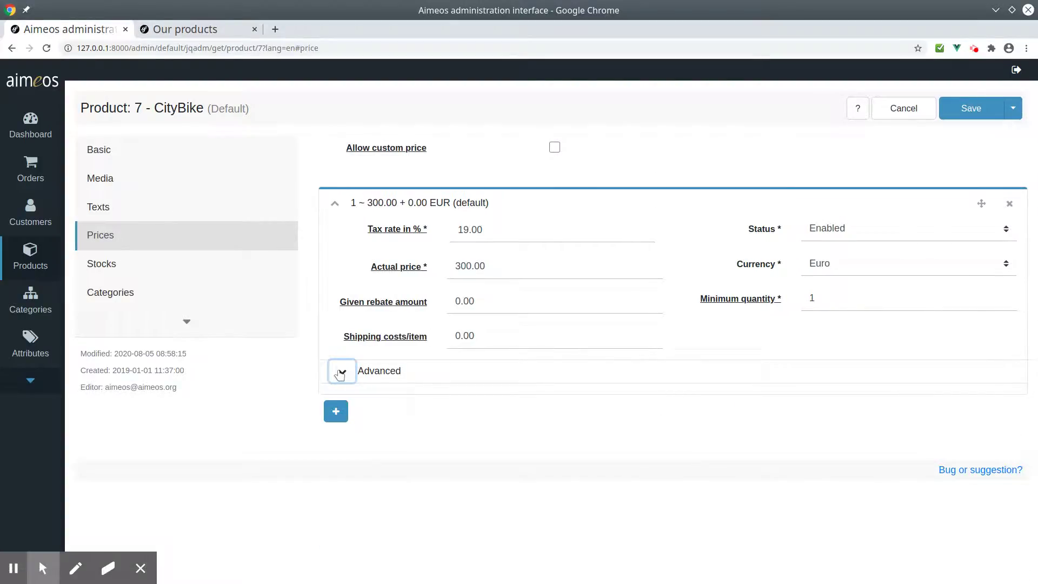
pyautogui.click(339, 373)
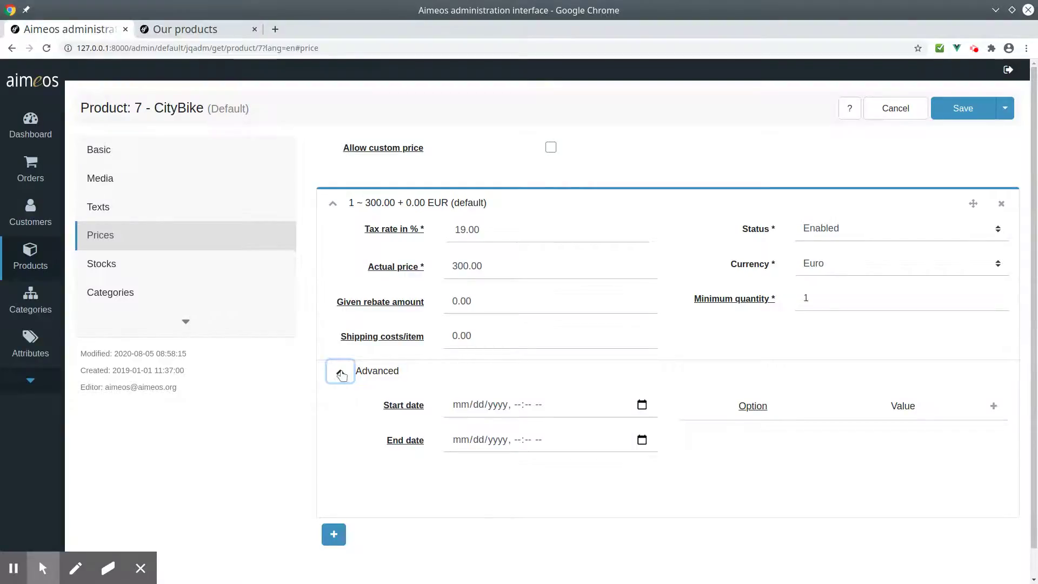
pyautogui.click(340, 373)
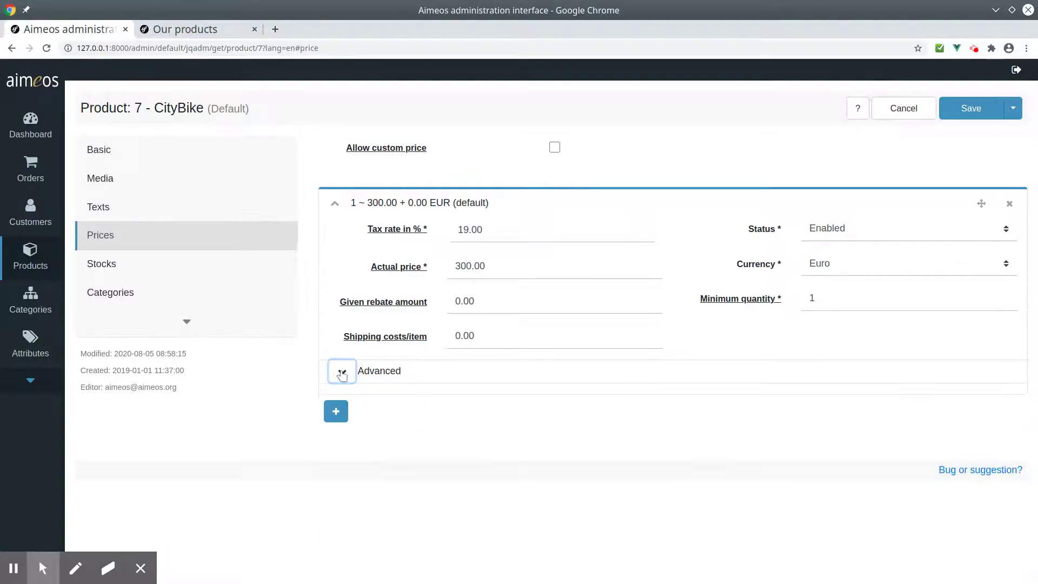
pyautogui.click(336, 411)
# Give the new price 19% tax, an amount of 200 and Euro currency.
pyautogui.moveTo(1032, 127); pyautogui.dragTo(1031, 224)
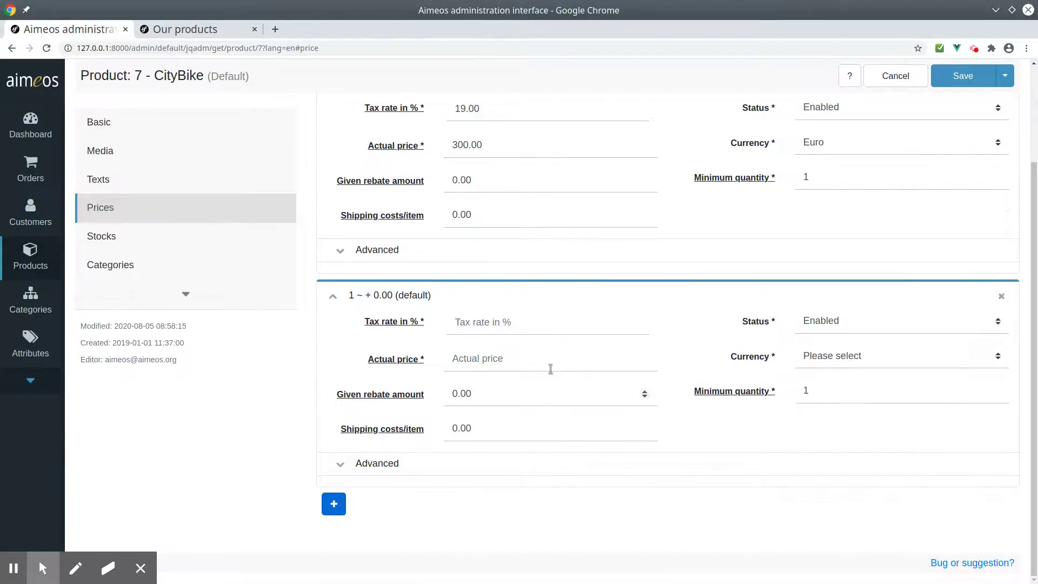
pyautogui.click(541, 330)
pyautogui.write('19')
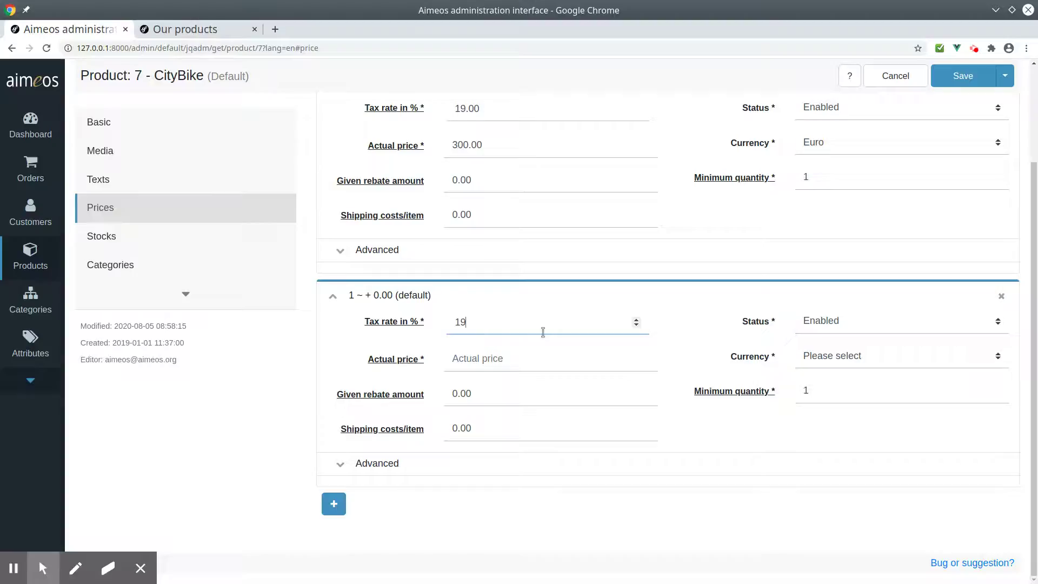
pyautogui.press('Tab')
pyautogui.write('200')
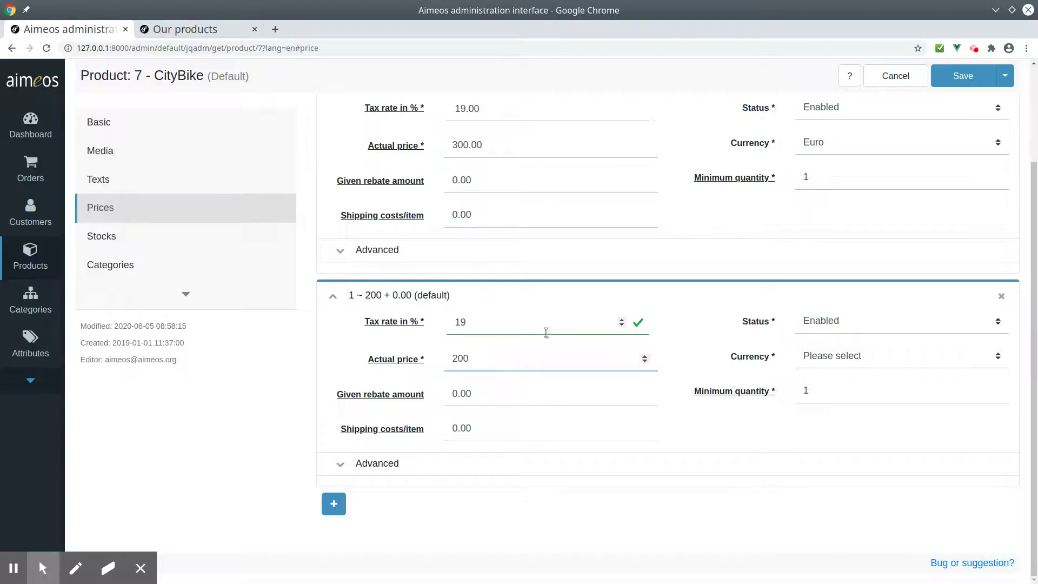
pyautogui.click(893, 354)
pyautogui.click(855, 400)
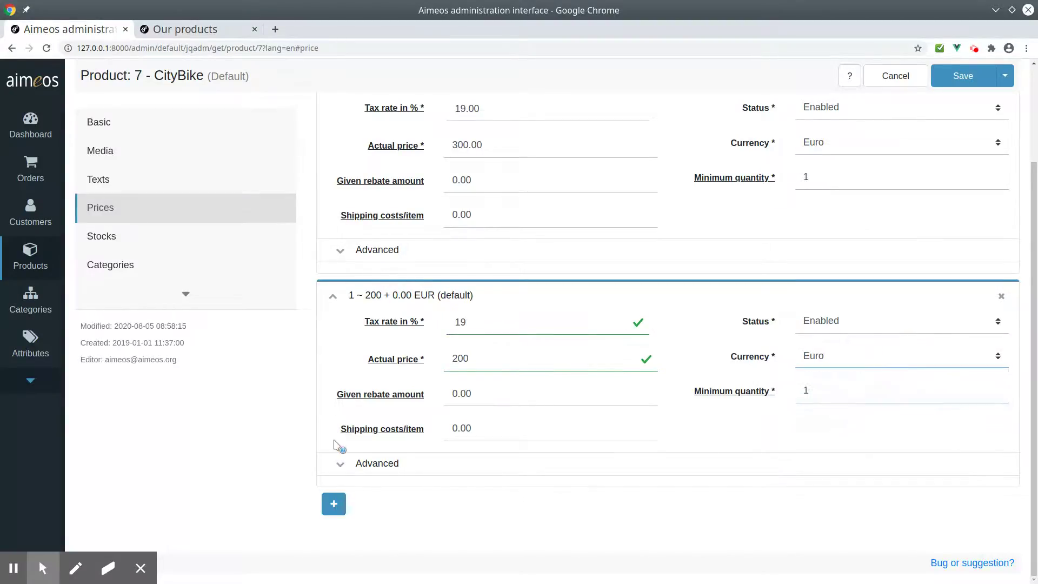
# Make the new price valid from 08/04/2020 to 08/06/2020 and save the product.
pyautogui.click(340, 463)
pyautogui.scroll(-3, 1035, 368)
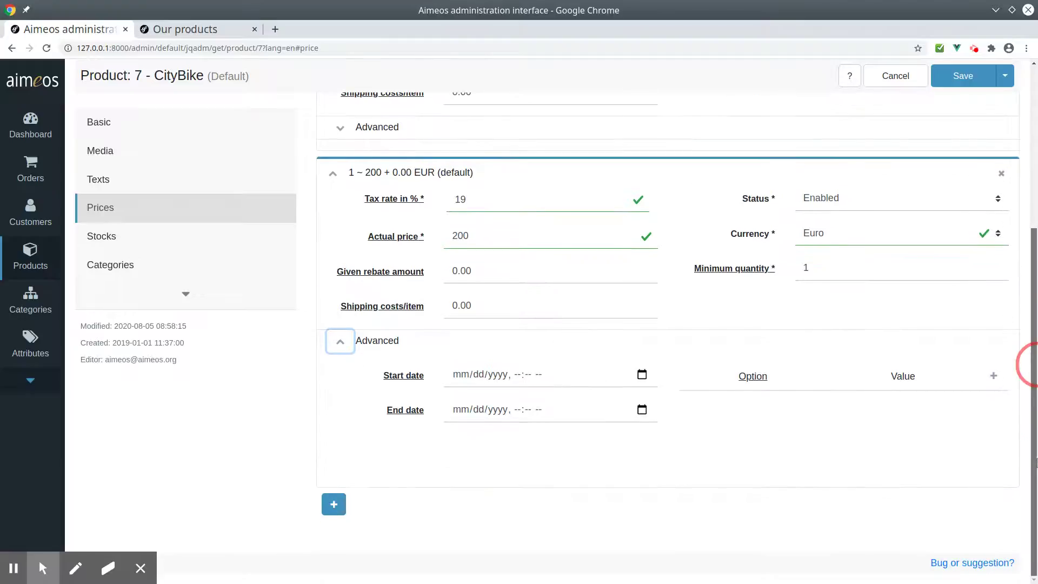
pyautogui.click(641, 376)
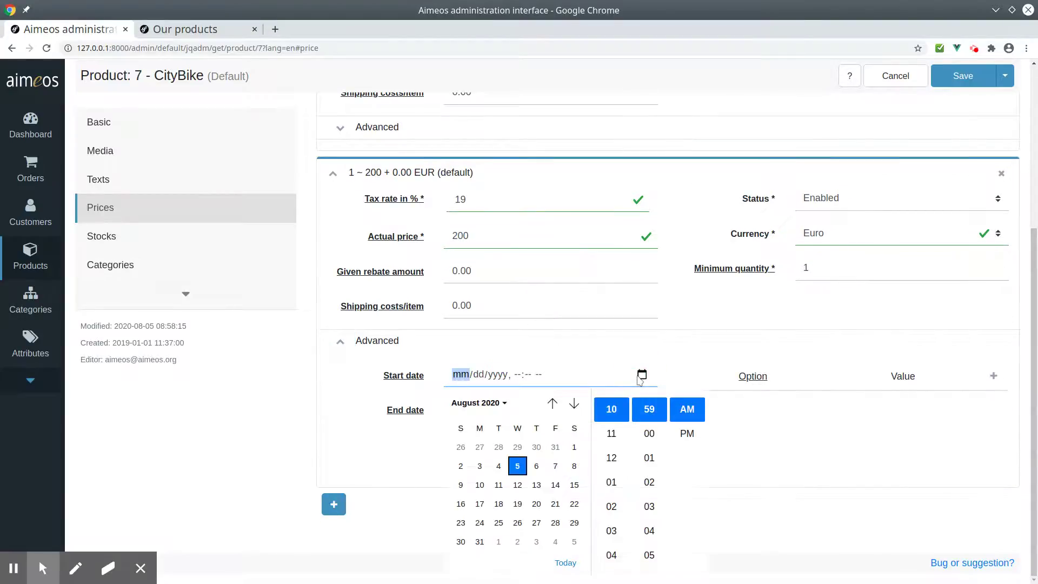
pyautogui.click(499, 467)
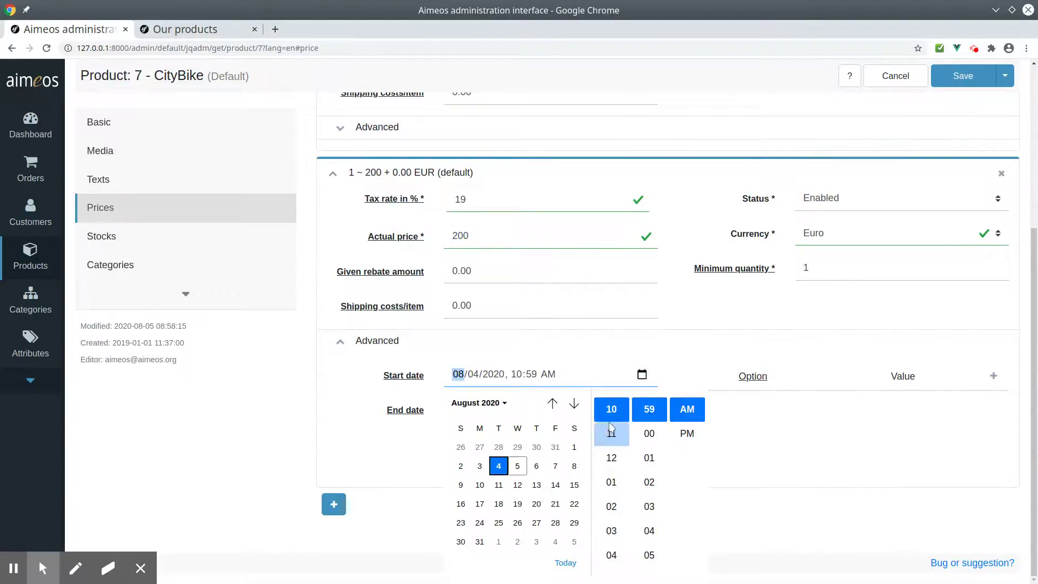
pyautogui.click(618, 379)
pyautogui.click(641, 410)
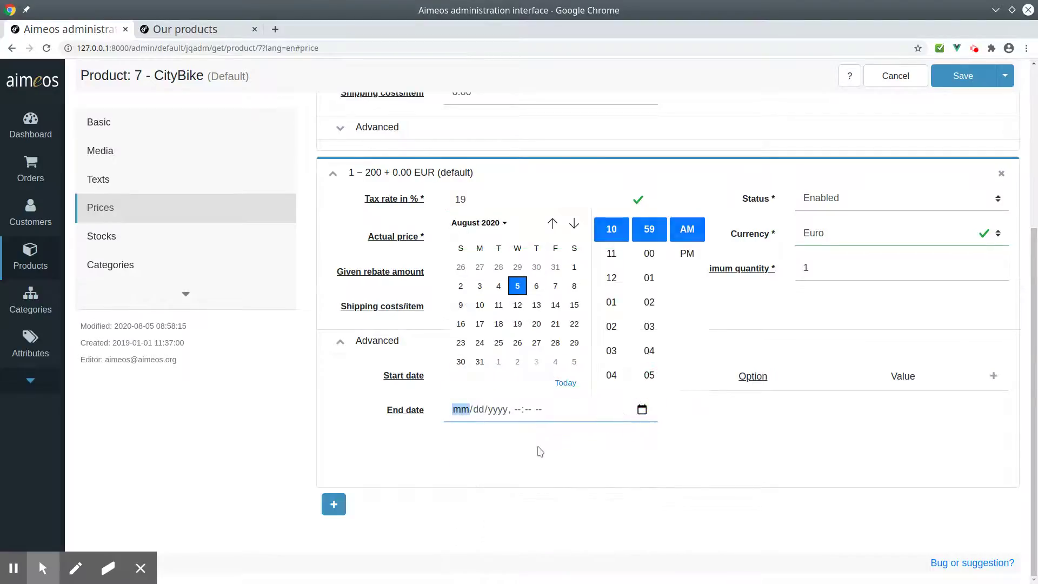
pyautogui.click(536, 285)
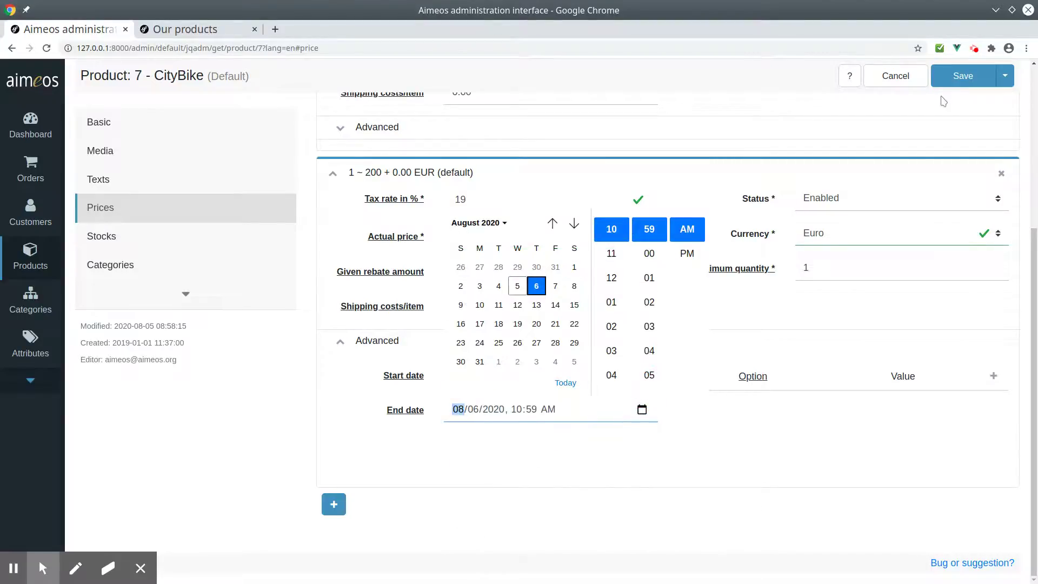
pyautogui.click(949, 81)
pyautogui.click(949, 81)
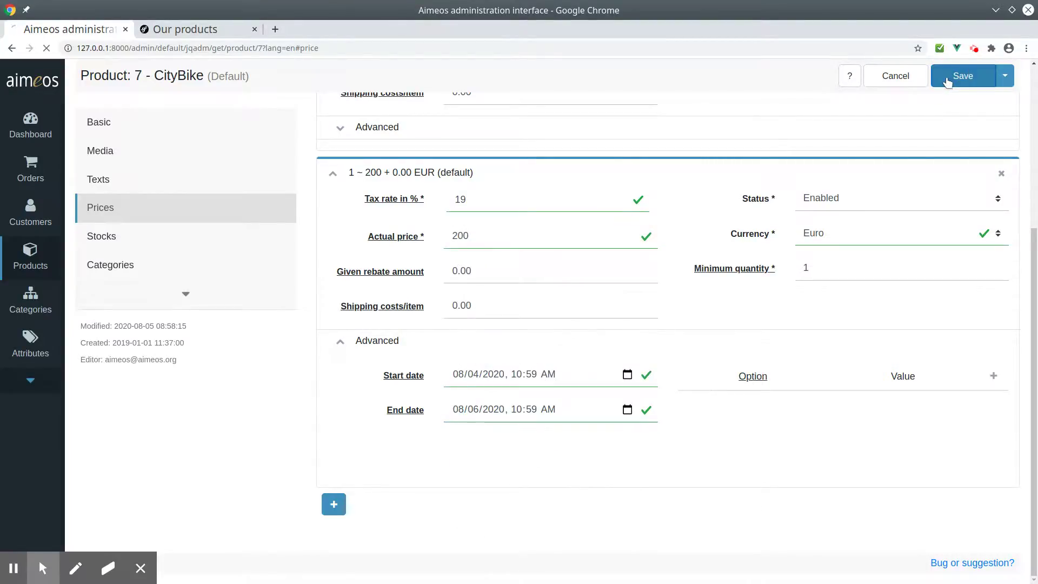
# View CityBike's shop page, then expand its 200.00 EUR price entry in the admin.
pyautogui.click(171, 32)
pyautogui.click(230, 352)
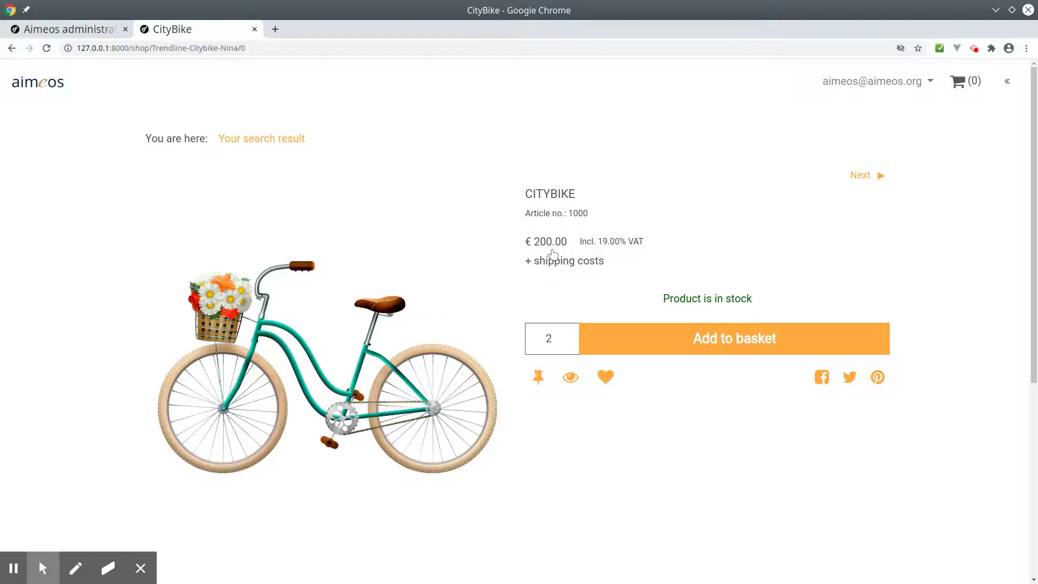
pyautogui.click(12, 54)
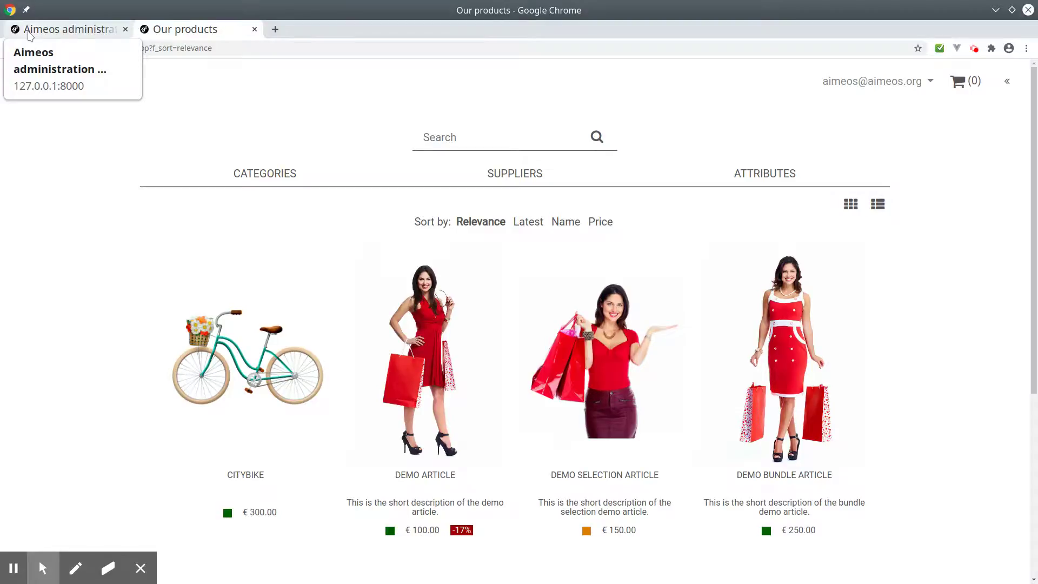
pyautogui.click(30, 32)
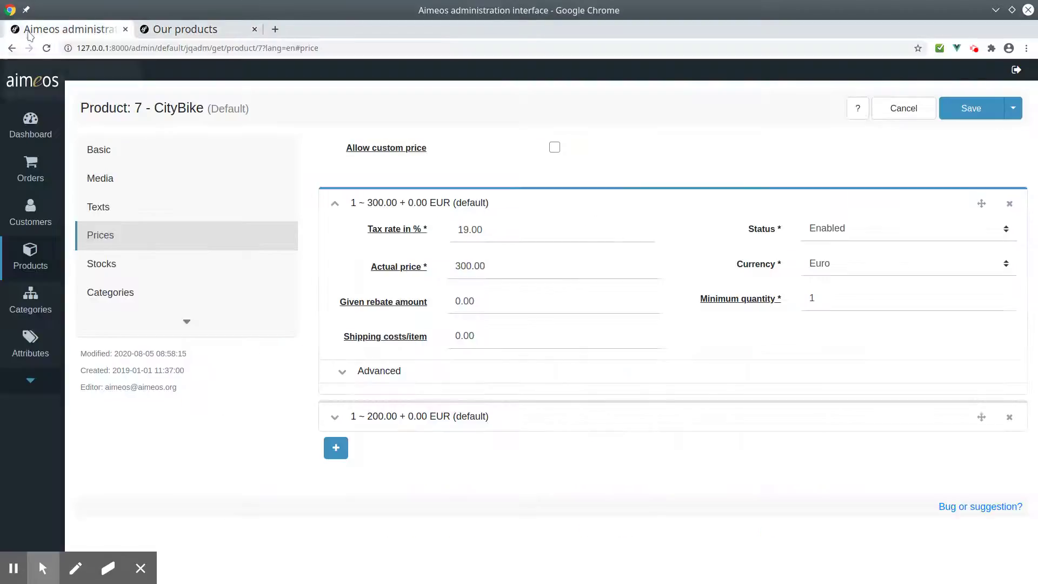
pyautogui.click(333, 419)
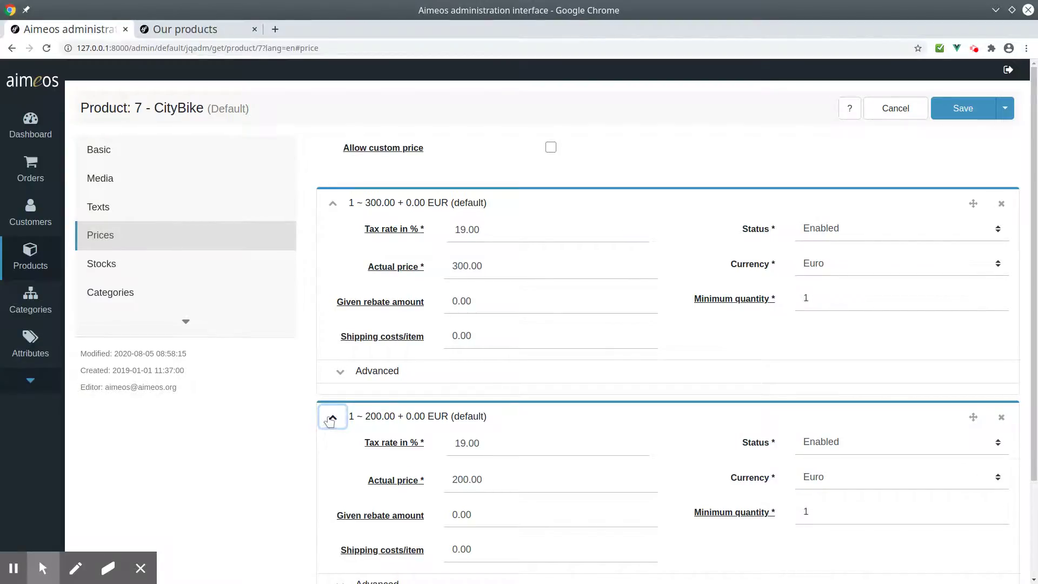
# Give the bicycle image an English Media title 'green trendline bike' and save the product.
pyautogui.click(239, 185)
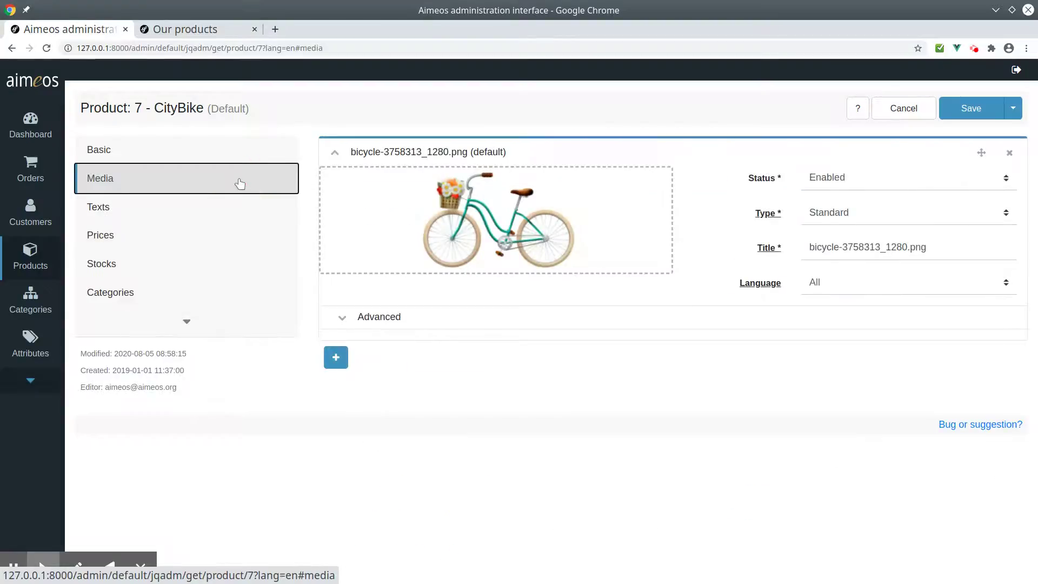
pyautogui.click(342, 323)
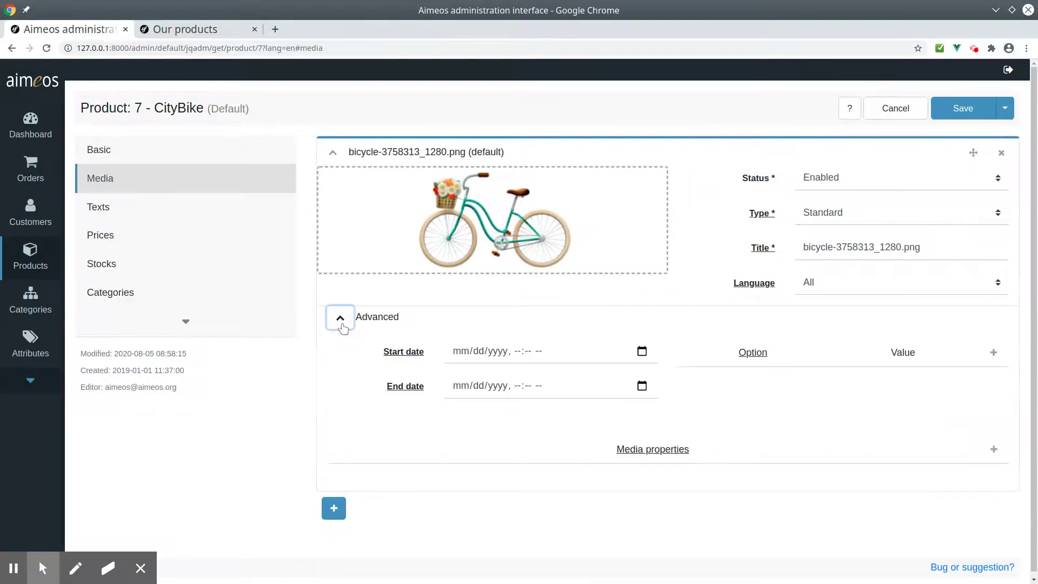
pyautogui.click(994, 450)
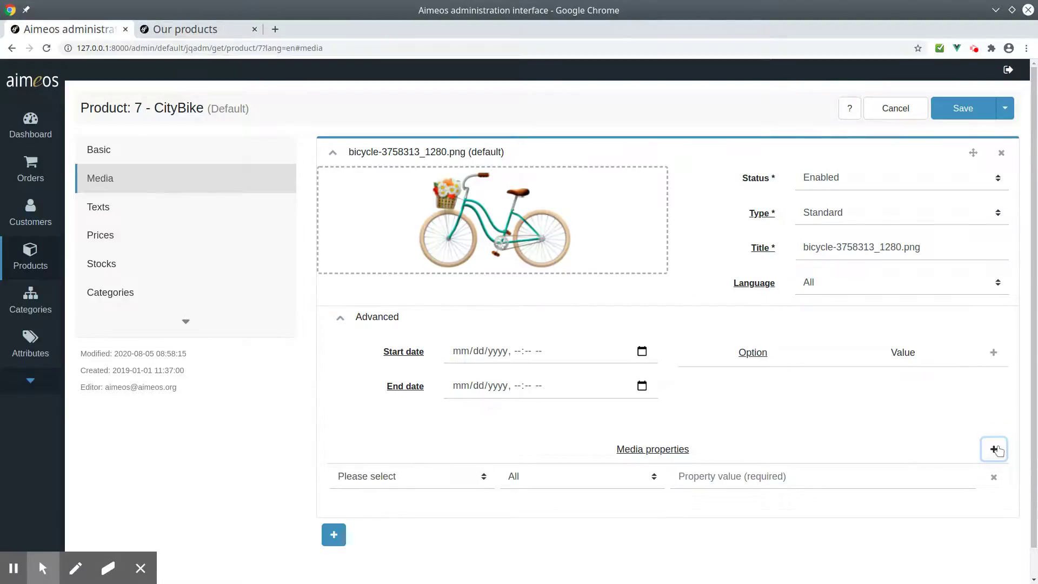
pyautogui.click(440, 483)
pyautogui.press('Down')
pyautogui.click(514, 479)
pyautogui.press('Down')
pyautogui.press('Down')
pyautogui.press('Down')
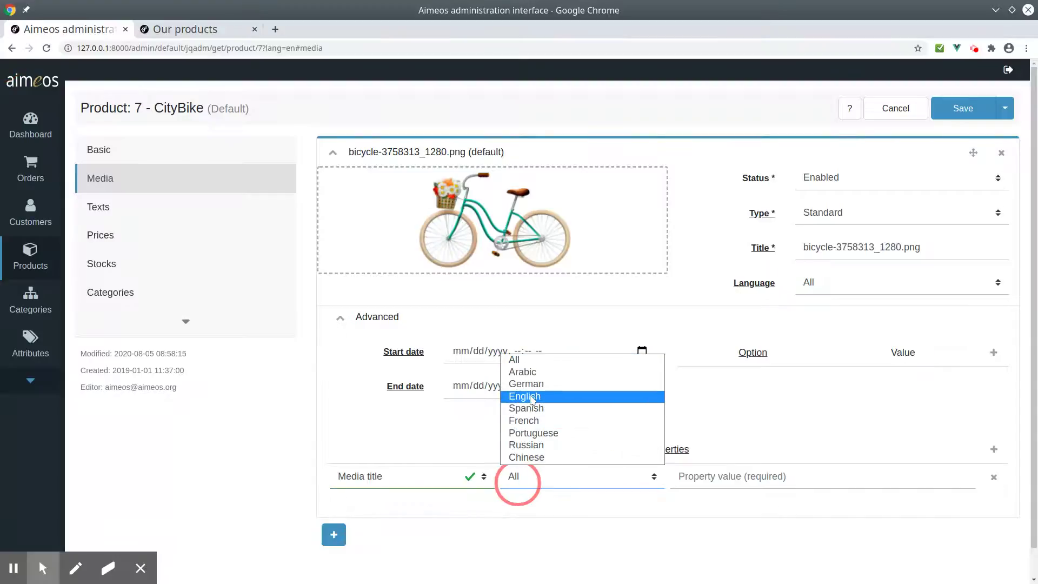
pyautogui.press('Return')
pyautogui.click(790, 483)
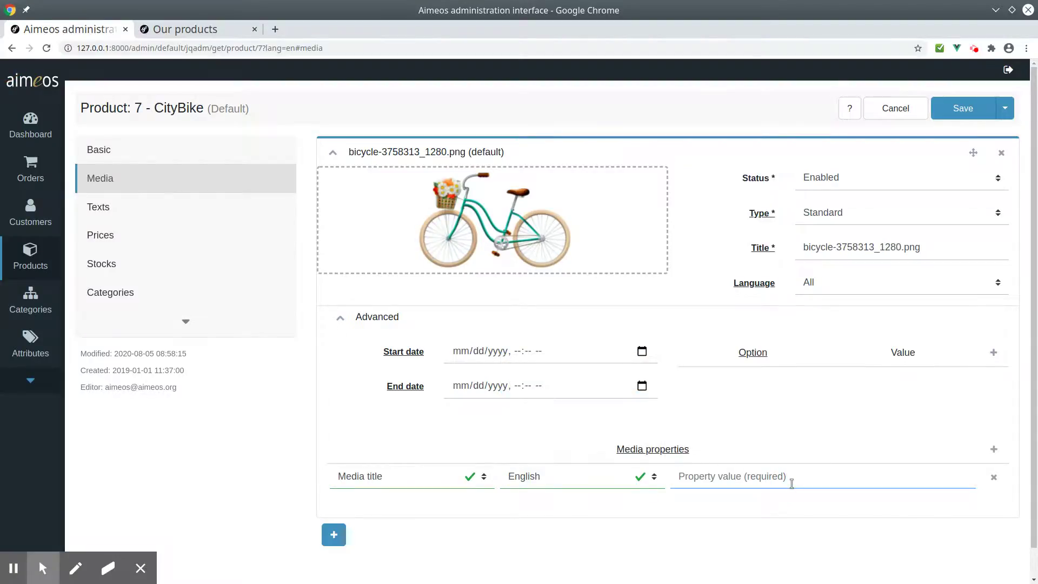
pyautogui.write('green trendline bike')
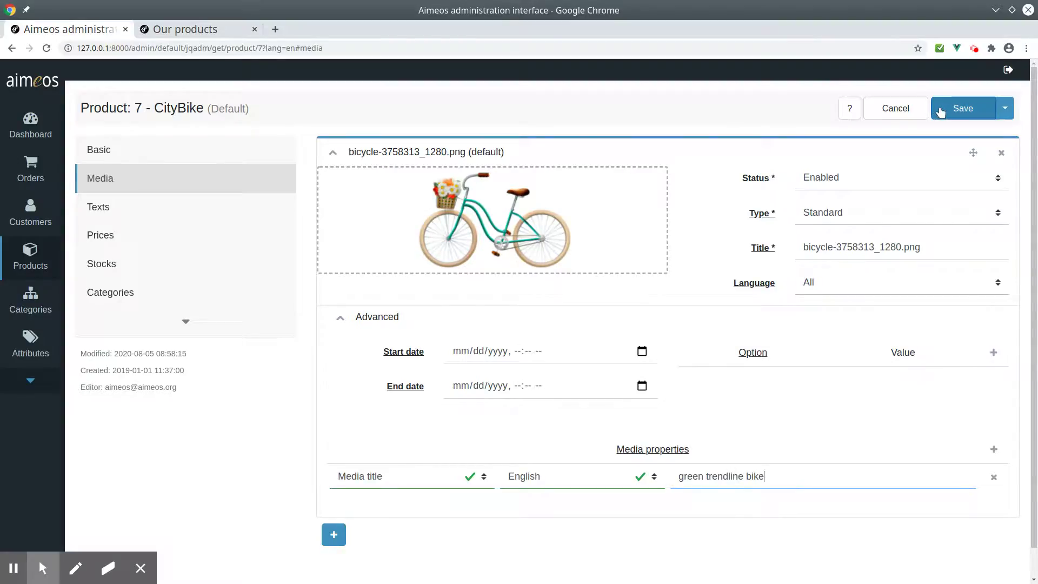
pyautogui.click(935, 112)
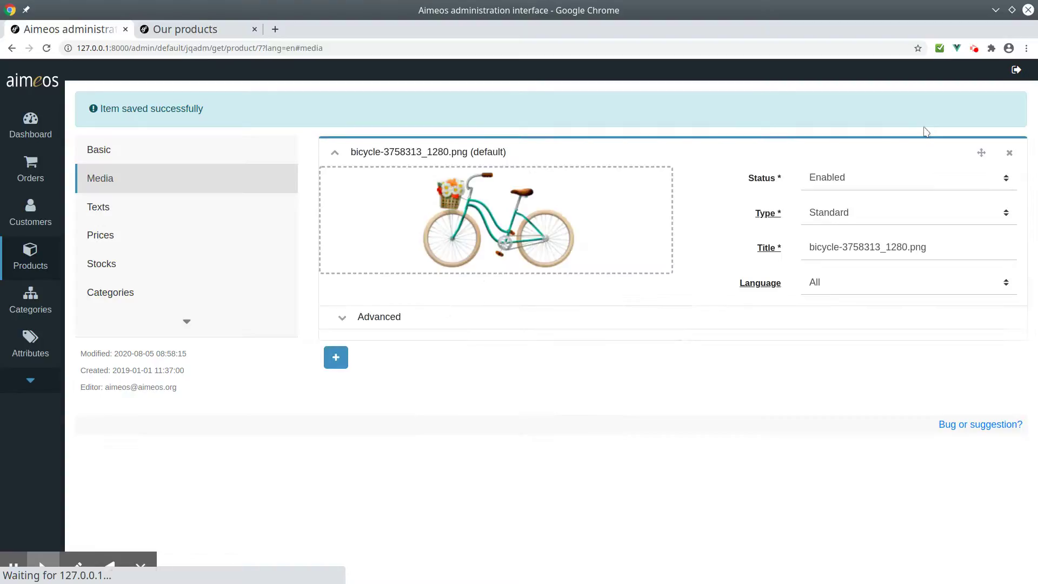
# Add a new English Basket description text reading 'green color' and save CityBike.
pyautogui.click(161, 207)
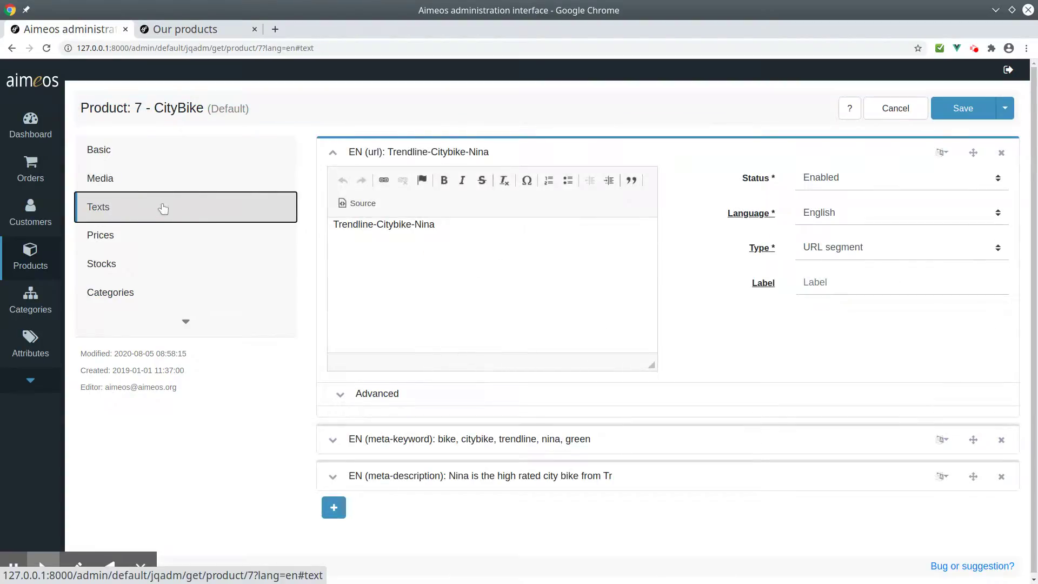
pyautogui.click(333, 507)
pyautogui.scroll(-5, 1029, 347)
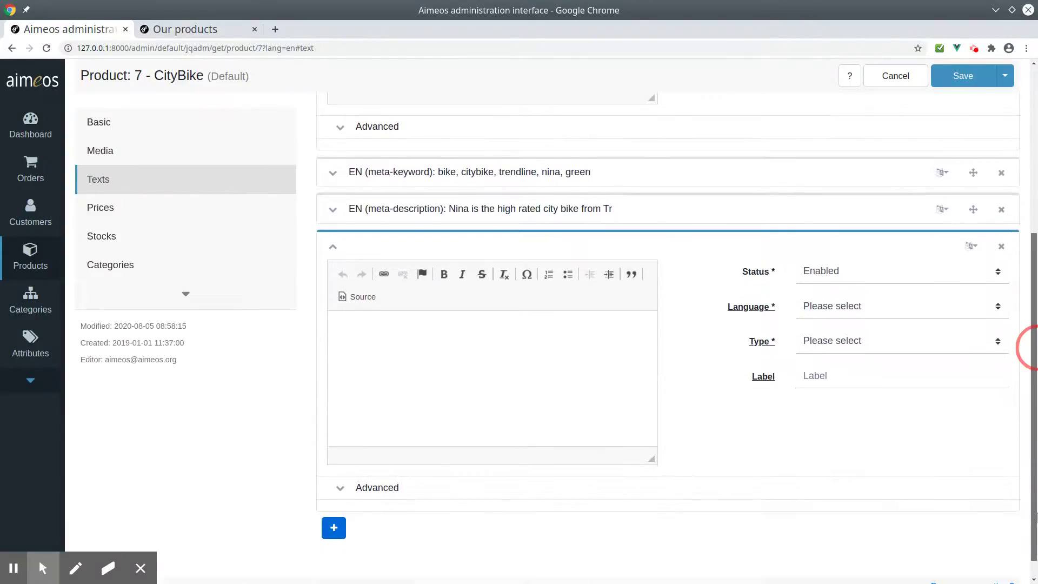
pyautogui.click(863, 346)
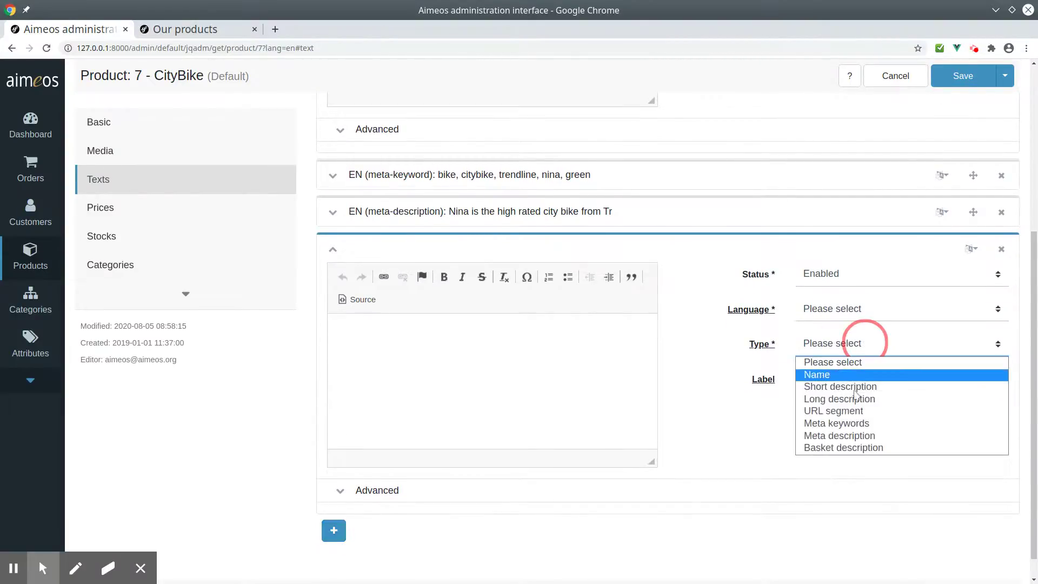
pyautogui.click(862, 449)
pyautogui.click(886, 311)
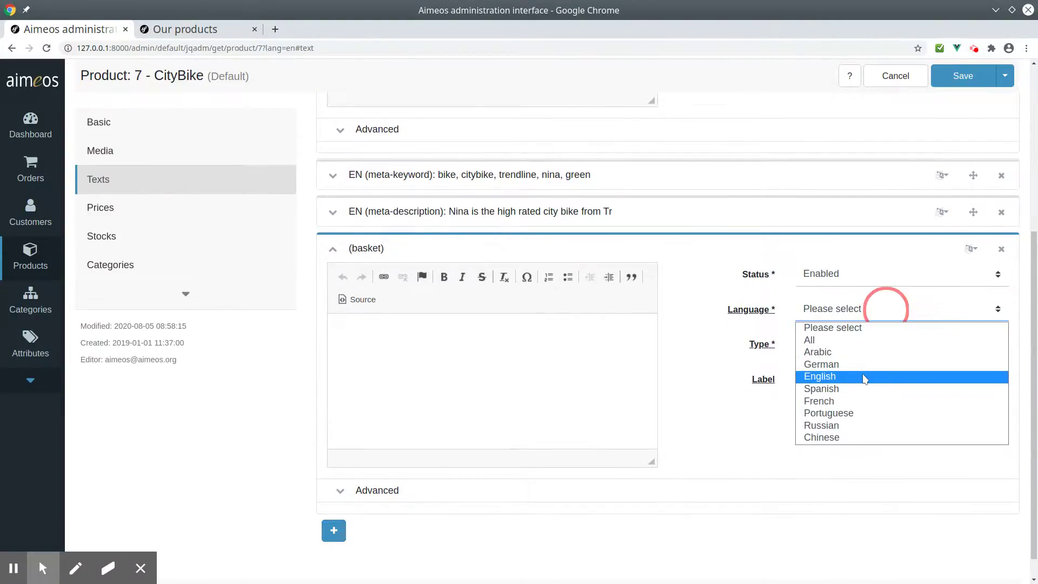
pyautogui.click(864, 380)
pyautogui.click(465, 372)
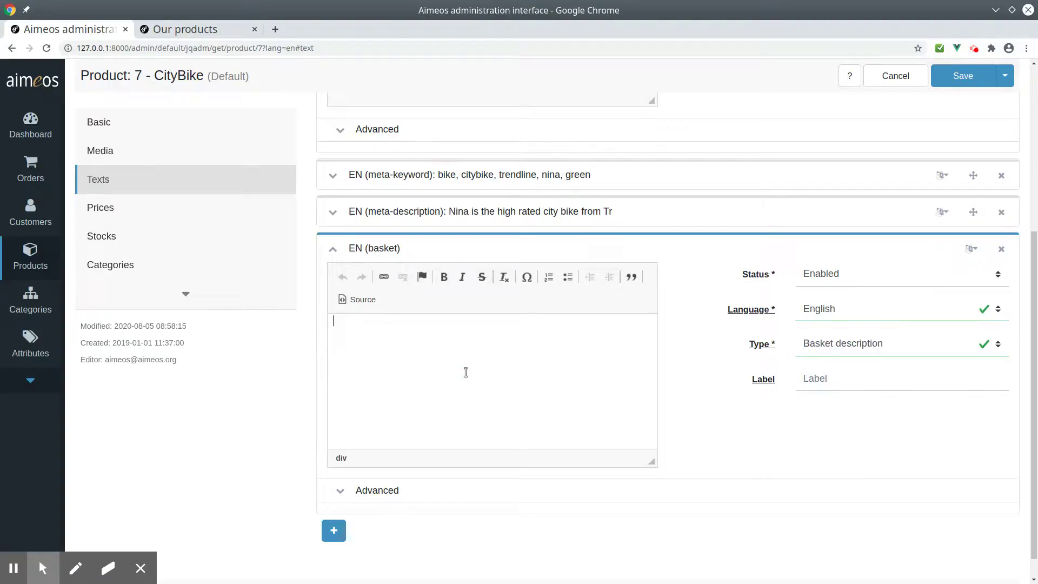
pyautogui.write('green color')
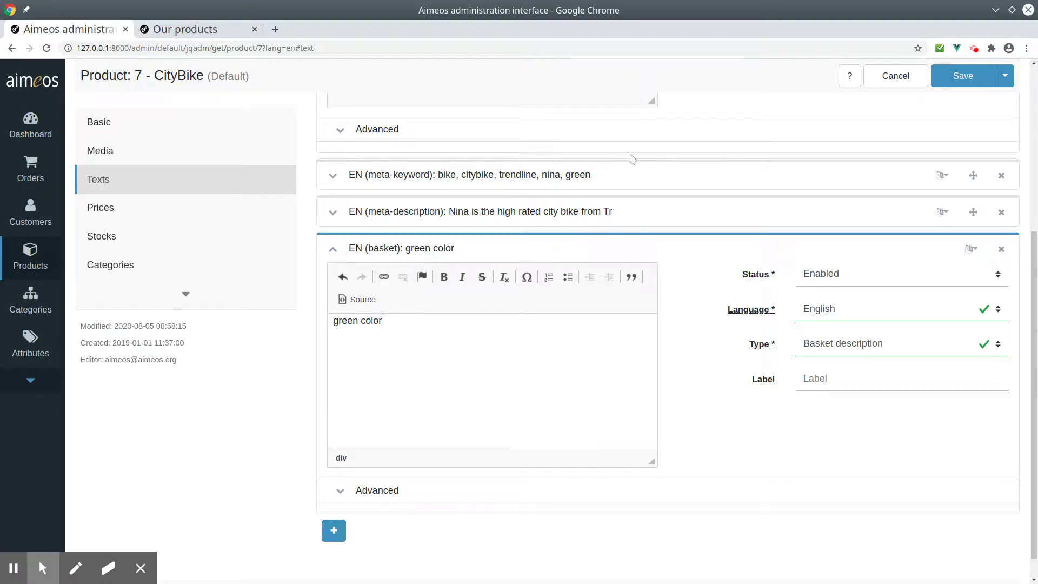
pyautogui.click(963, 79)
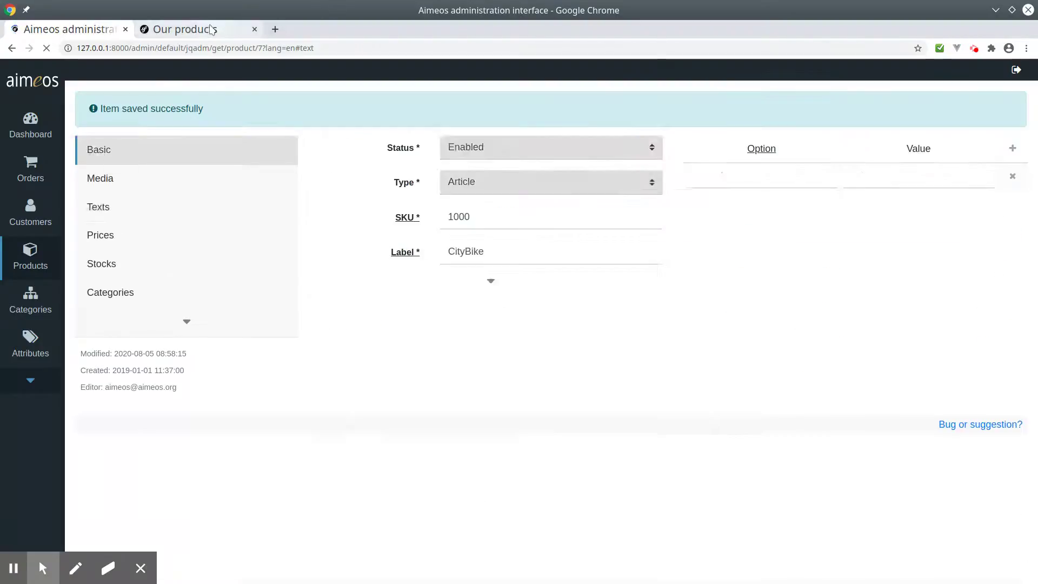
pyautogui.click(206, 29)
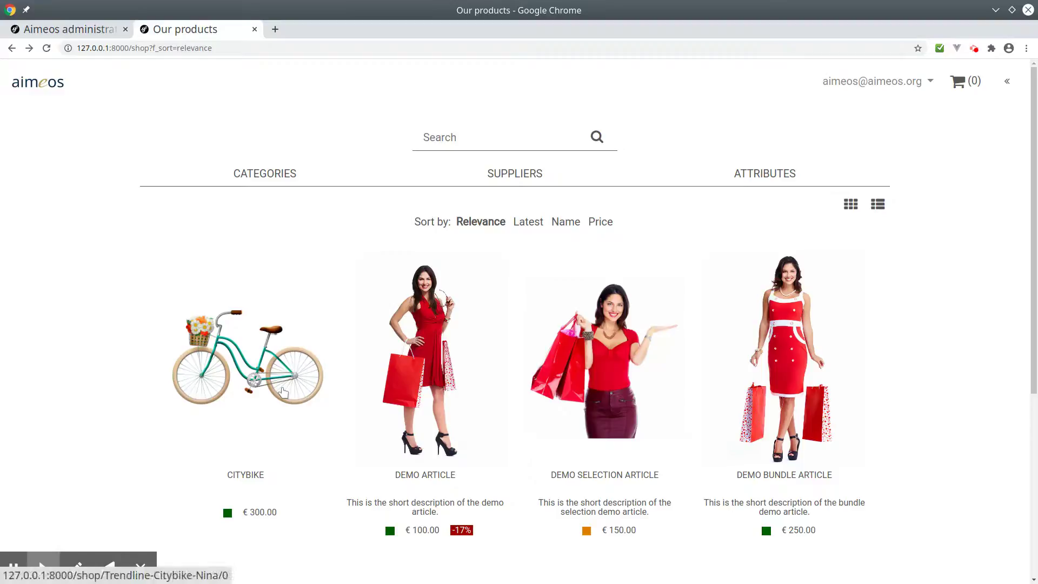
# Add two CityBikes to the basket and check the 'green color' description at €200.00 each.
pyautogui.click(282, 392)
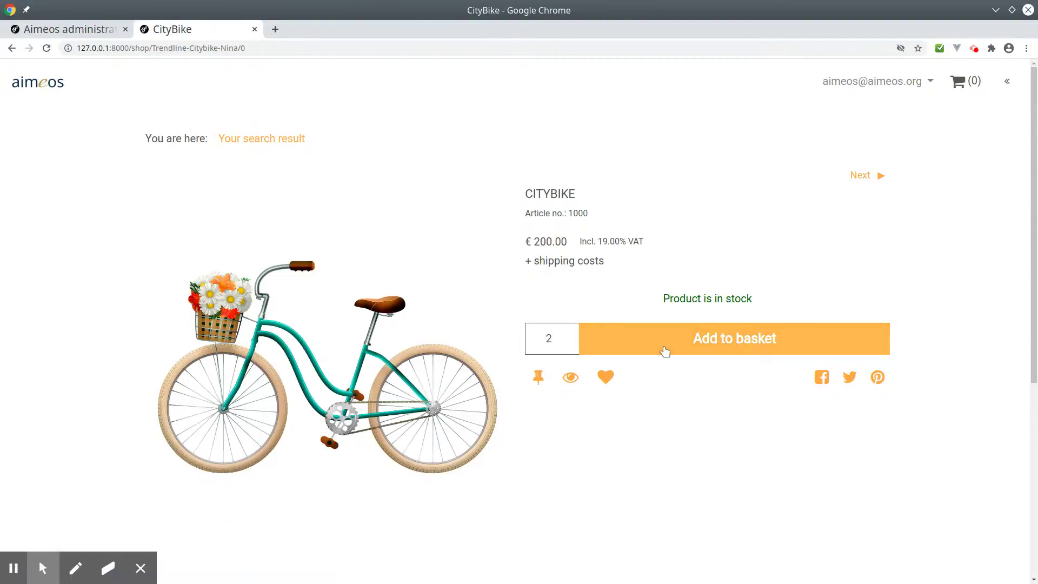
pyautogui.click(642, 349)
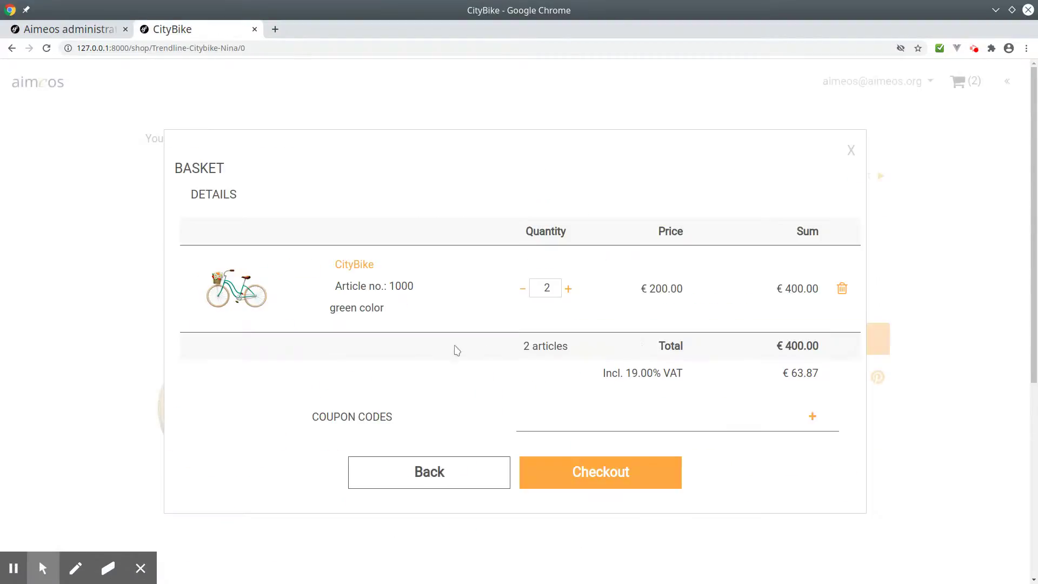
pyautogui.moveTo(396, 316); pyautogui.dragTo(336, 313)
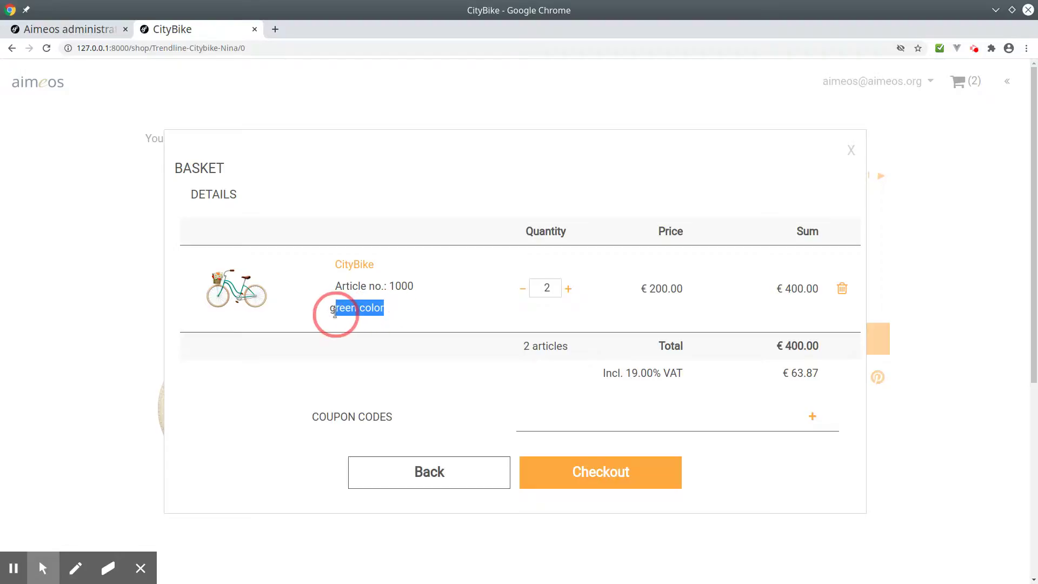
pyautogui.click(848, 150)
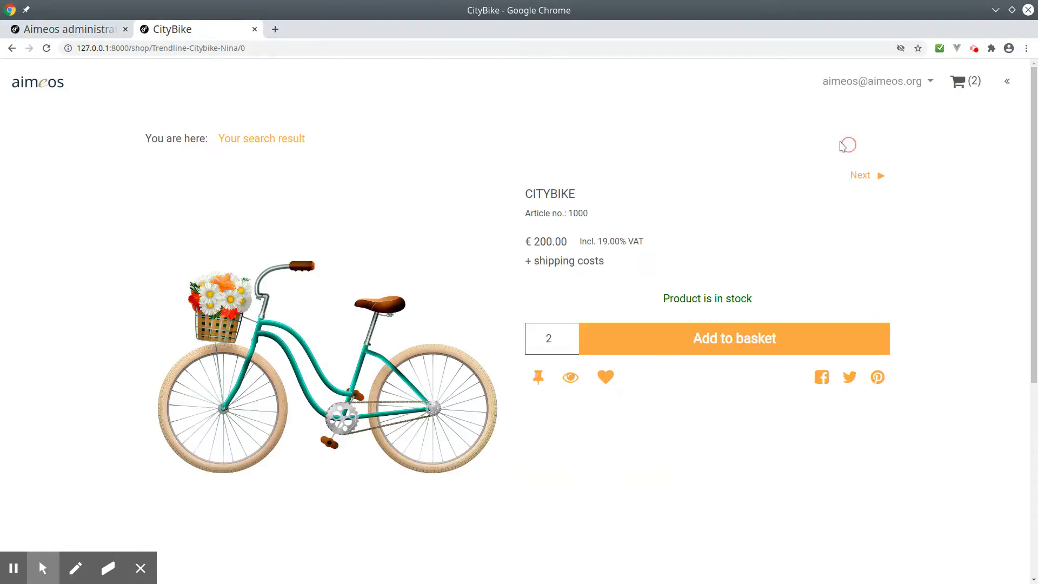
pyautogui.click(12, 48)
# Add Home (home) as a Promotion category for CityBike and save the product.
pyautogui.click(31, 32)
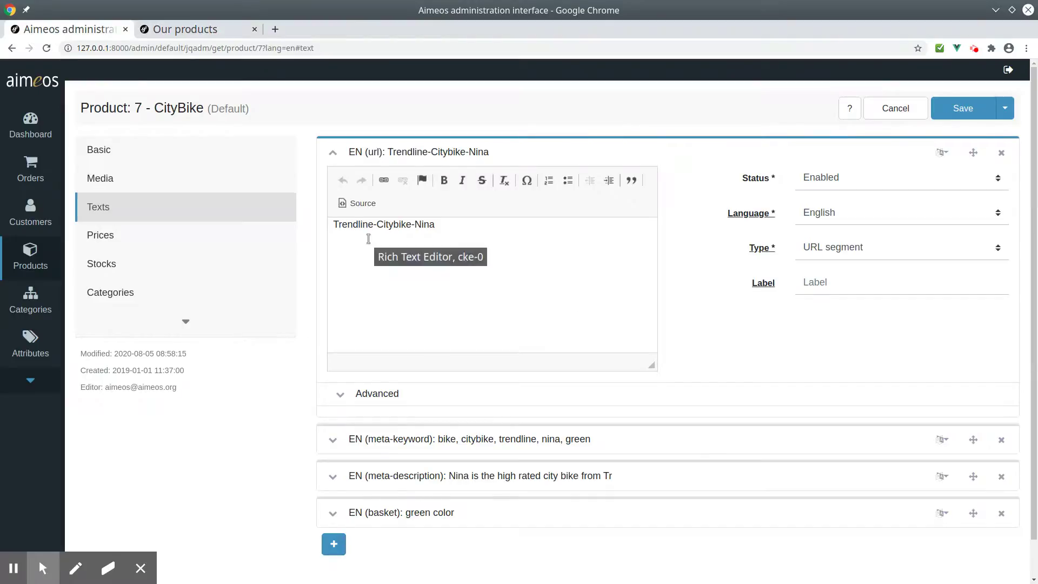
pyautogui.click(158, 306)
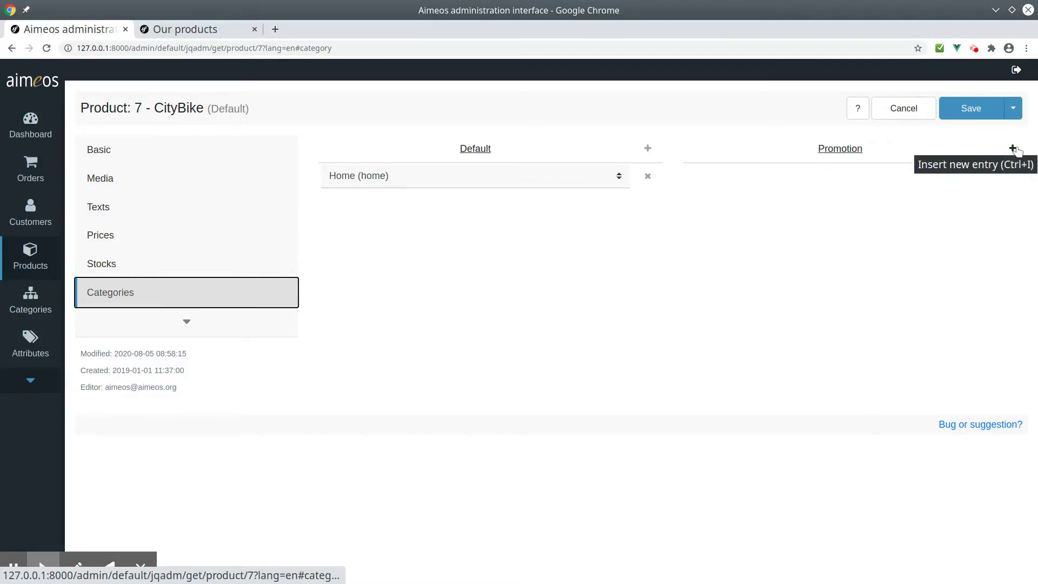
pyautogui.click(1014, 149)
pyautogui.click(975, 175)
pyautogui.click(818, 203)
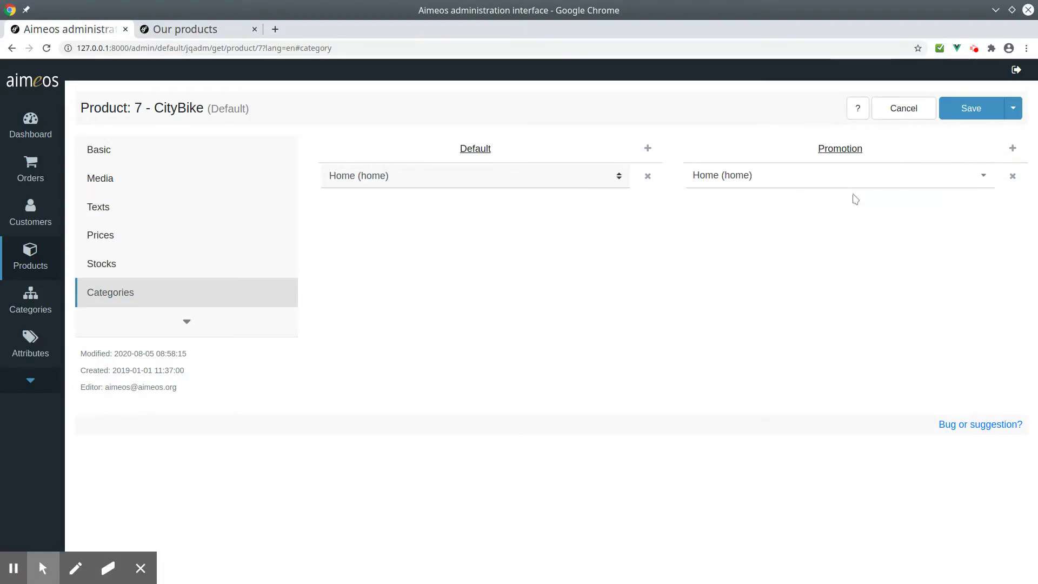
pyautogui.click(963, 110)
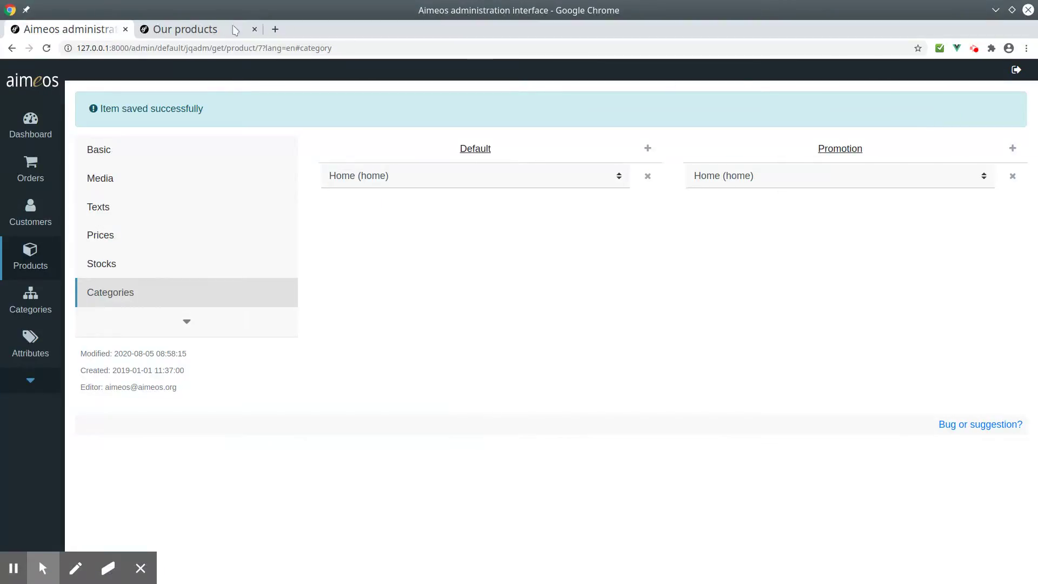
pyautogui.click(180, 31)
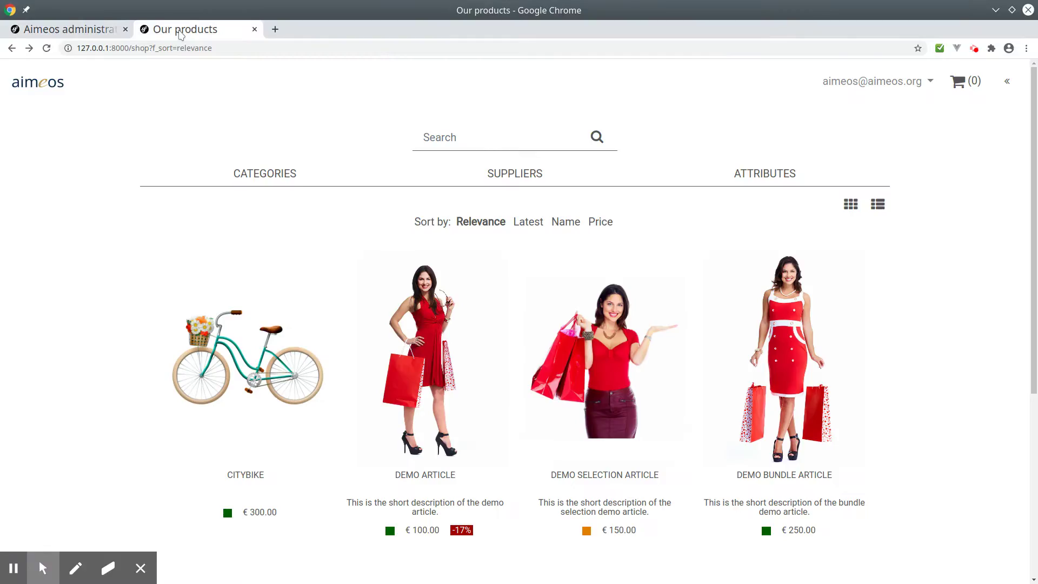
# Reload the shop, open the Home category and find CityBike at €200.00 under Top Seller.
pyautogui.press('F5')
pyautogui.scroll(-3, 862, 243)
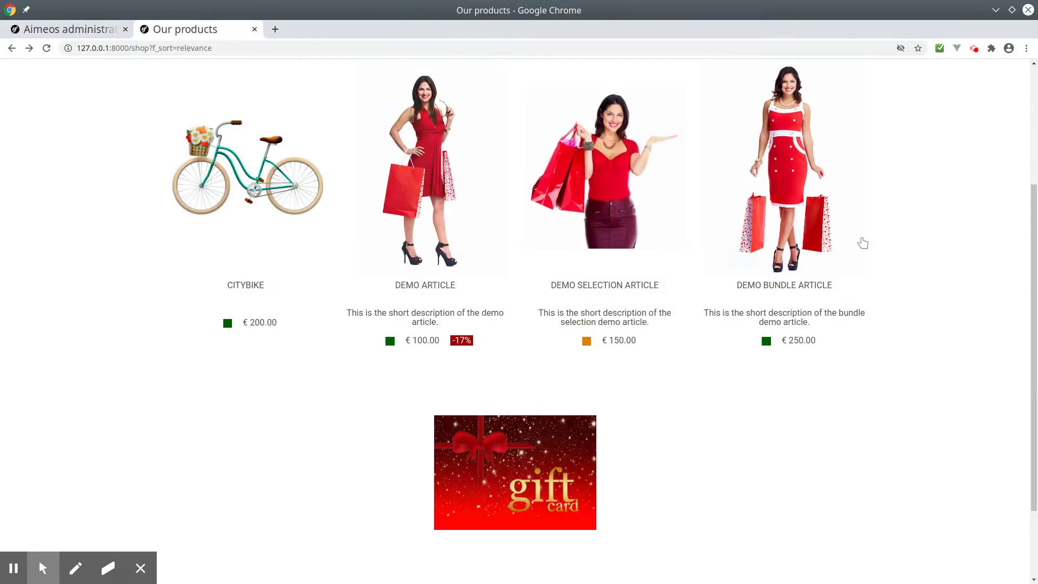
pyautogui.scroll(3, 862, 243)
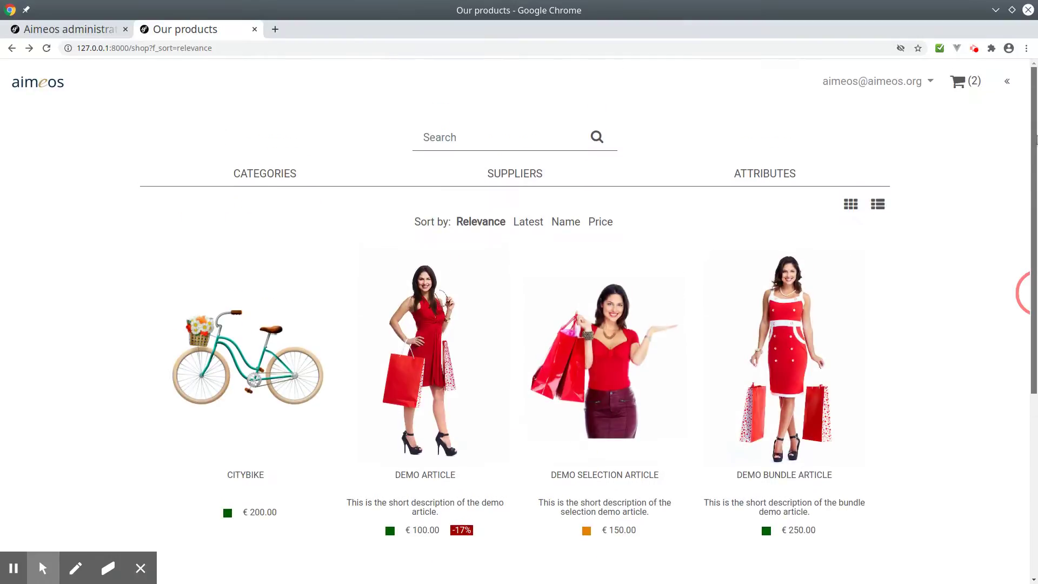
pyautogui.click(255, 174)
pyautogui.click(199, 225)
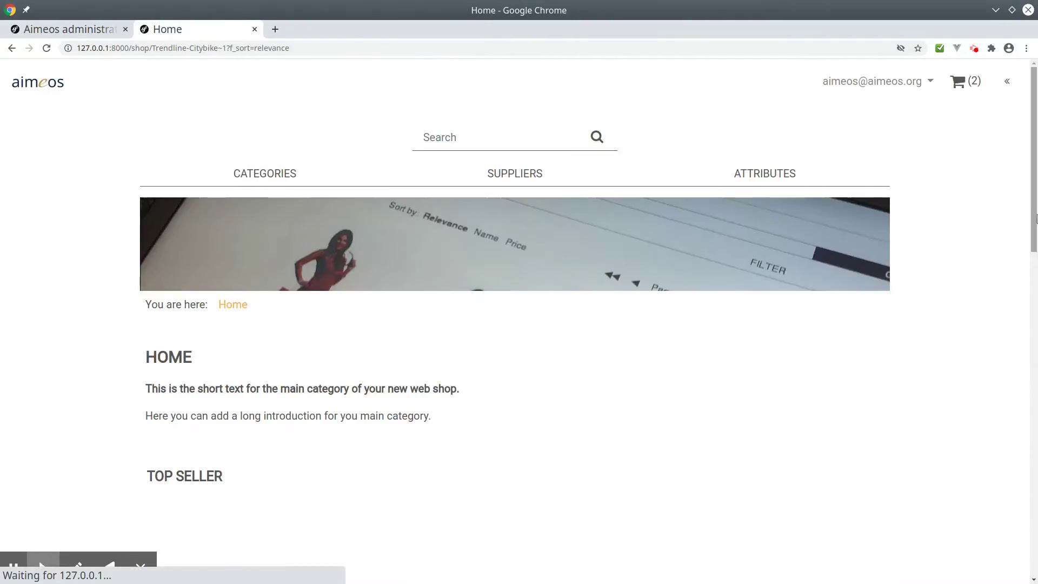
pyautogui.moveTo(1035, 219); pyautogui.dragTo(1035, 300)
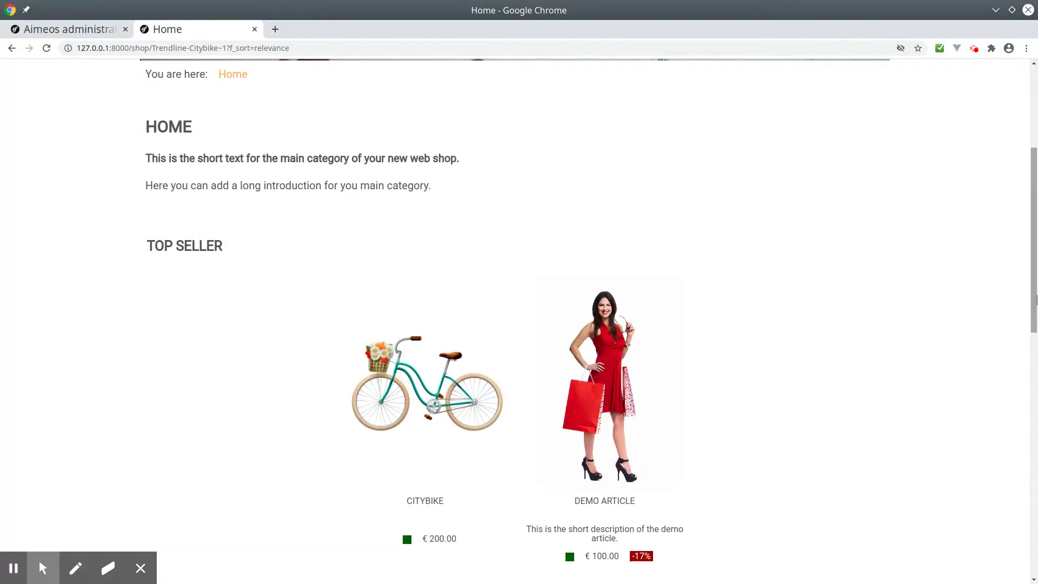